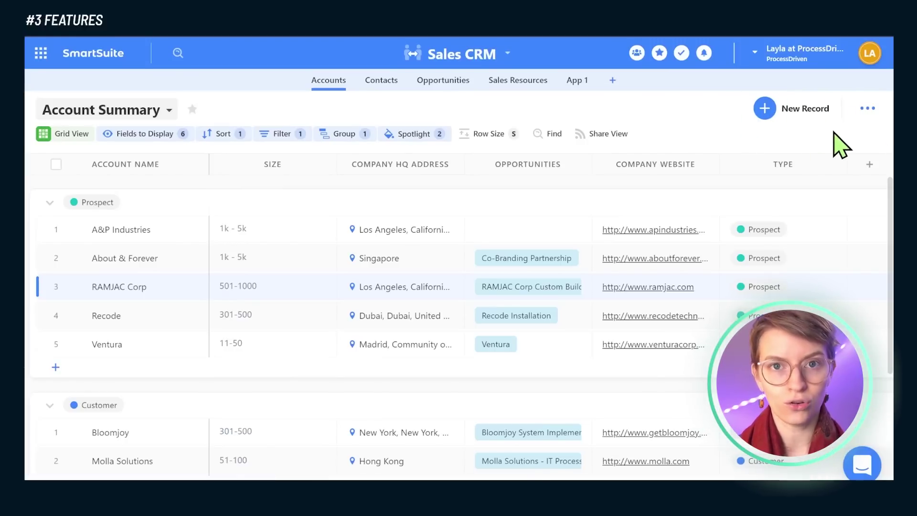
- Rename the Account Name field to Book Name from a new account record's form, and close the form without saving a record
click(808, 113)
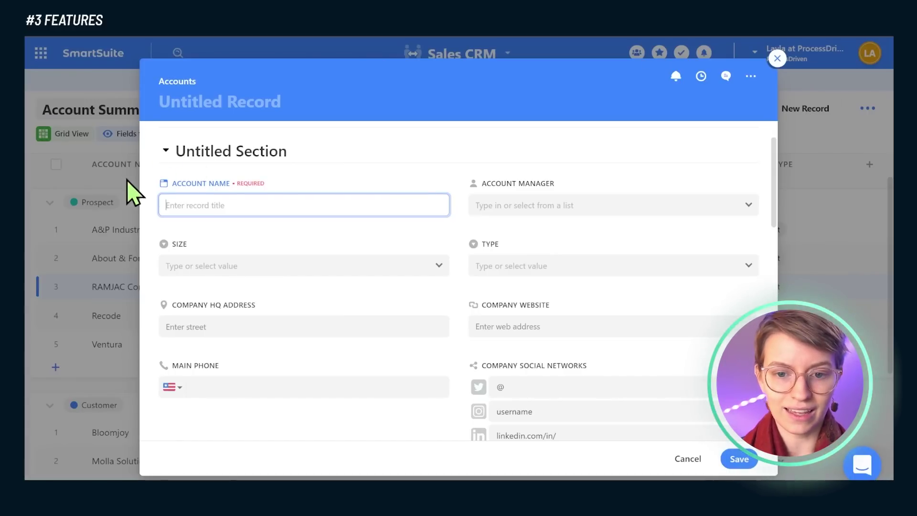
click(195, 185)
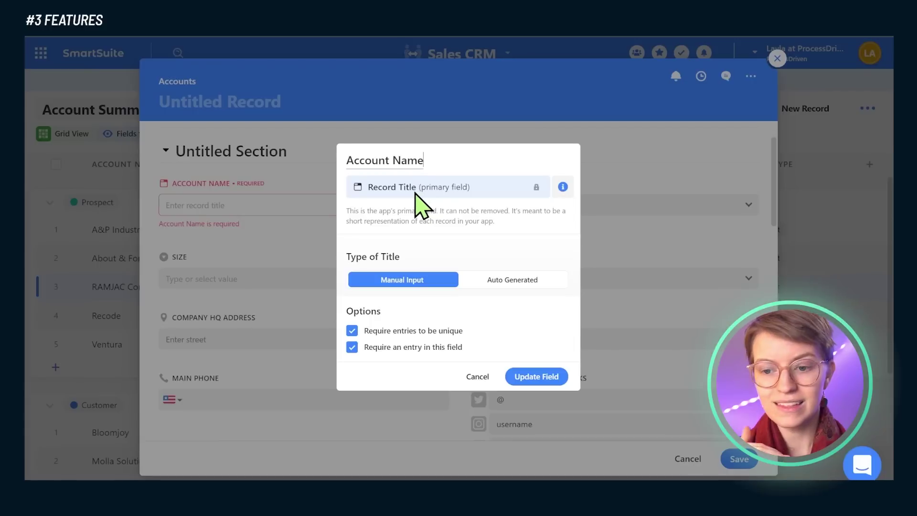
drag(422, 162, 344, 153)
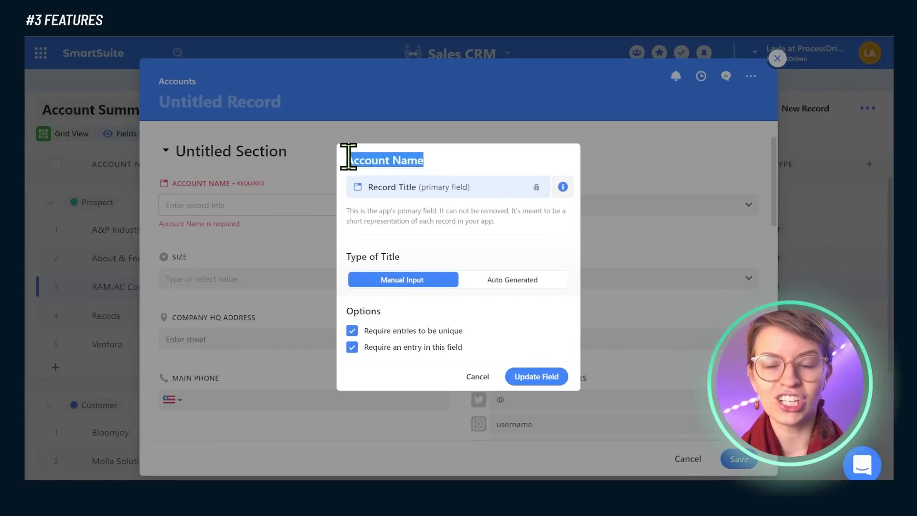
text(Dog Name)
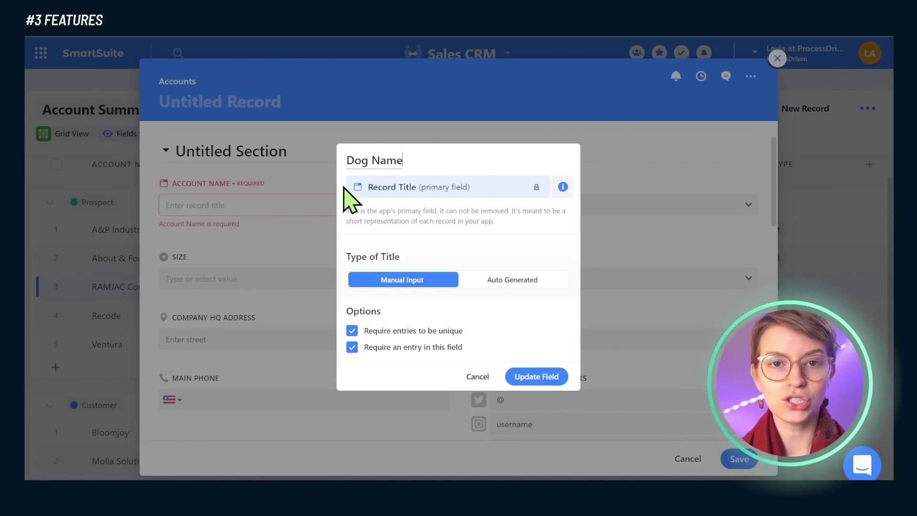
key(ctrl+a)
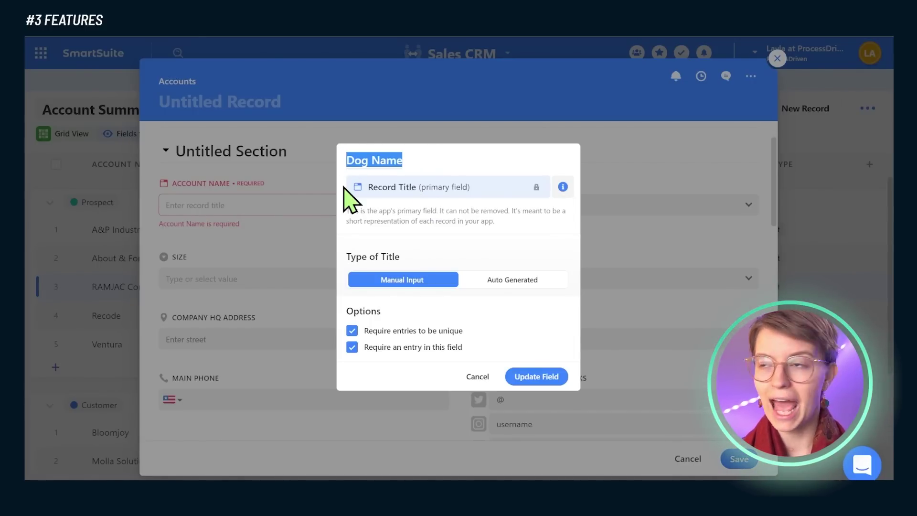
text(Book Name)
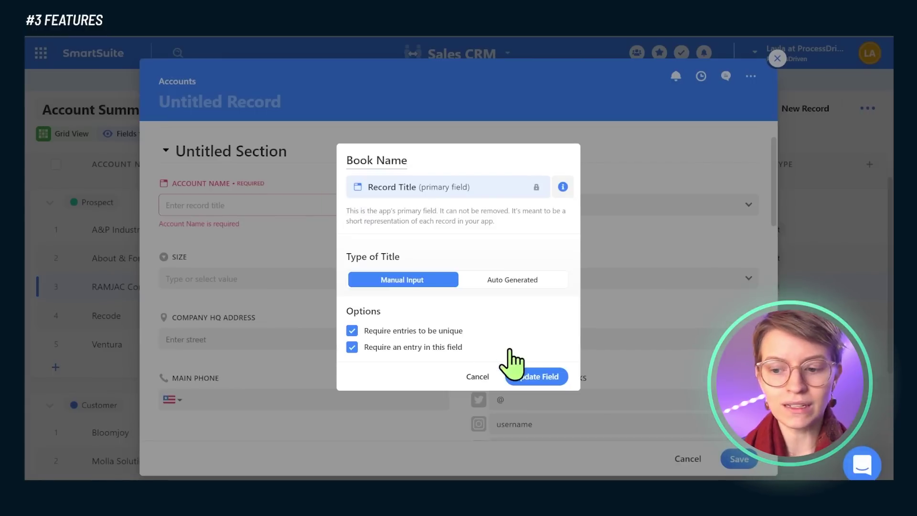
click(533, 379)
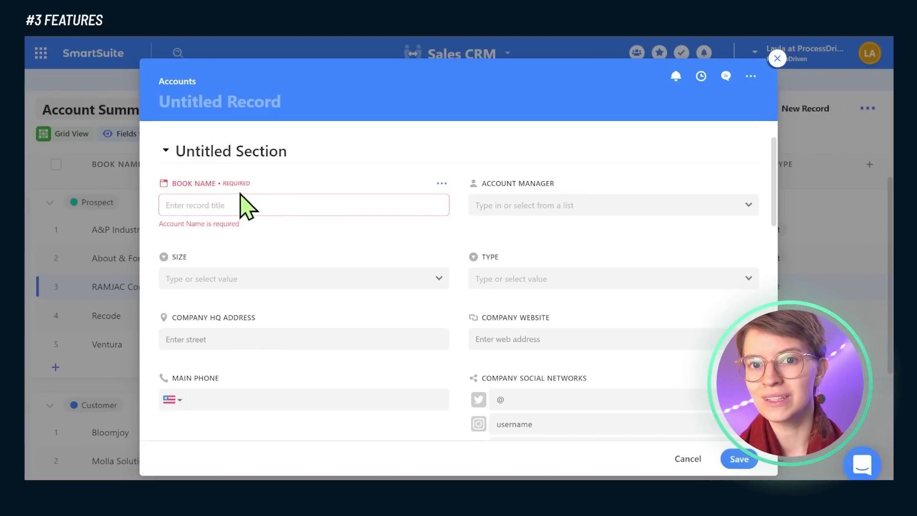
click(778, 59)
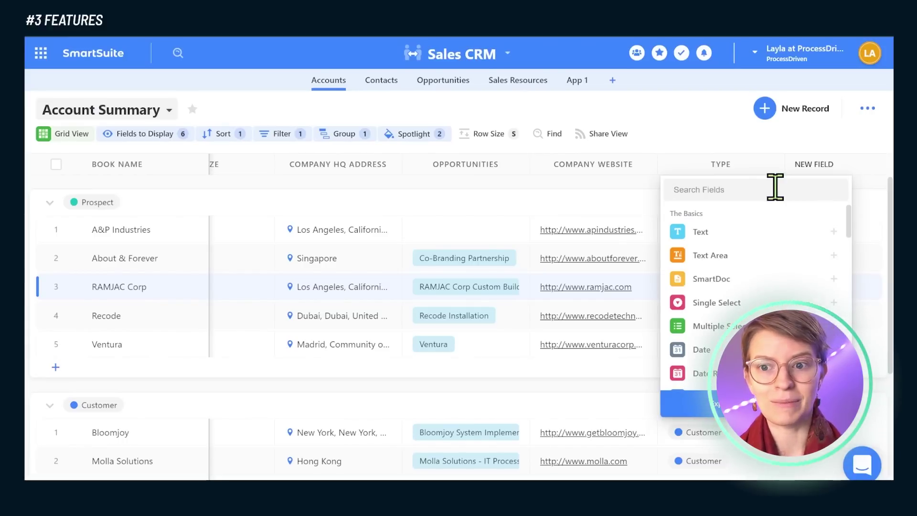
- Add a Linked Record field to the accounts grid that links to the Features app of the Software Development solution
click(693, 132)
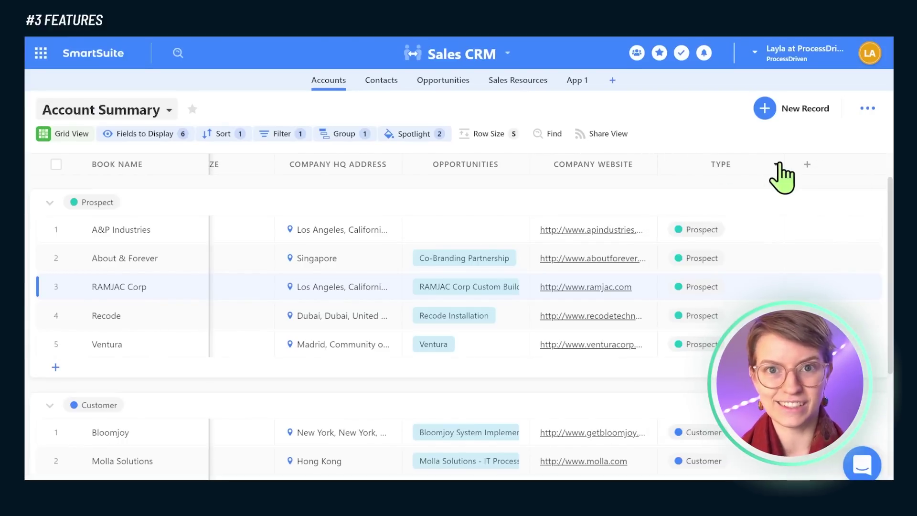
click(808, 164)
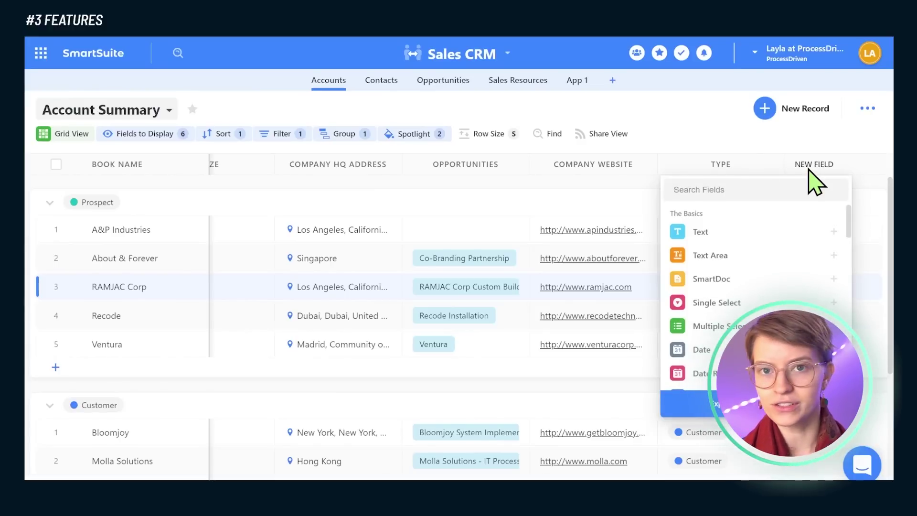
text(link)
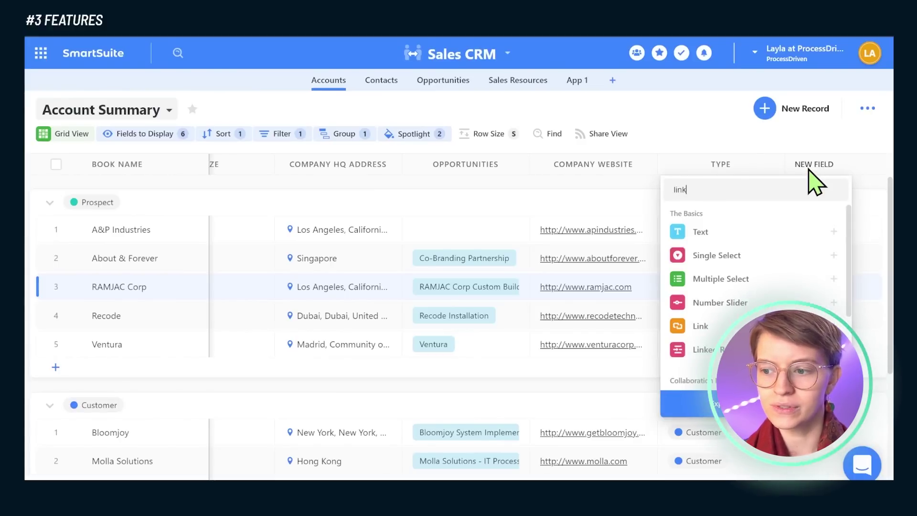
click(745, 255)
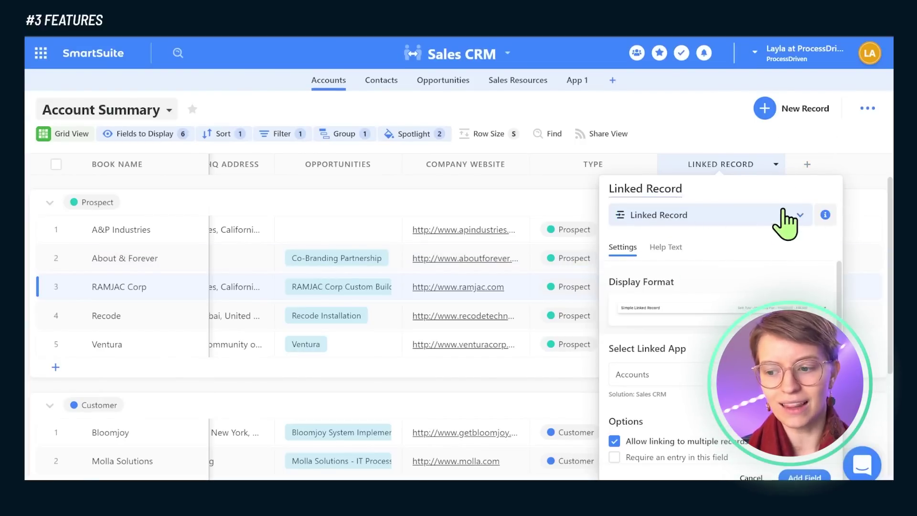
click(670, 377)
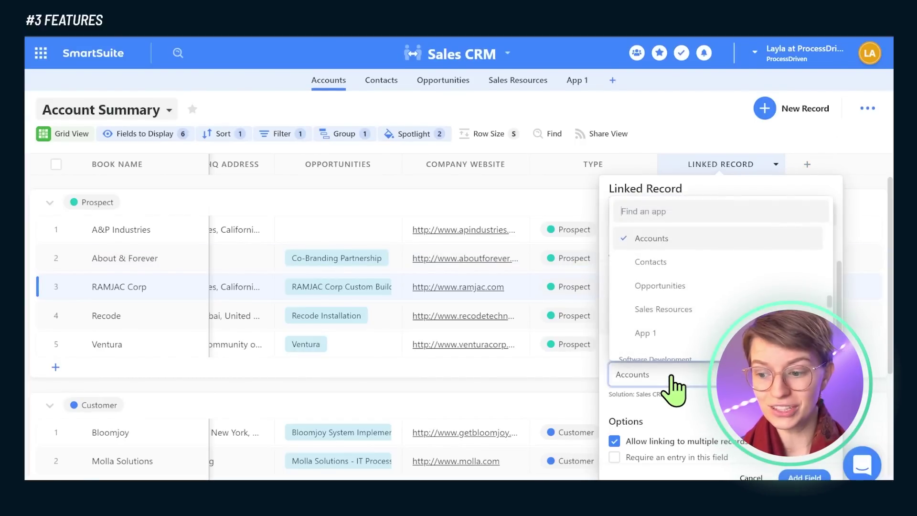
scroll(680, 324, down, 5)
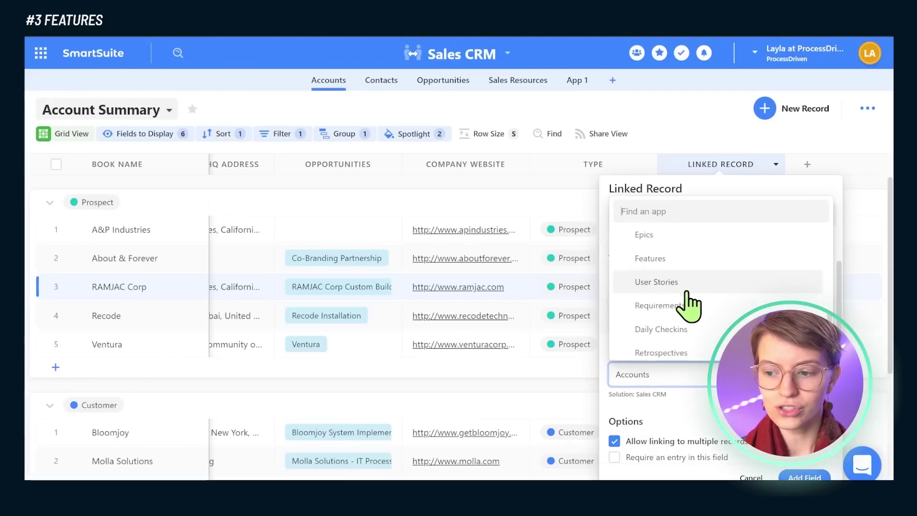
scroll(679, 306, up, 3)
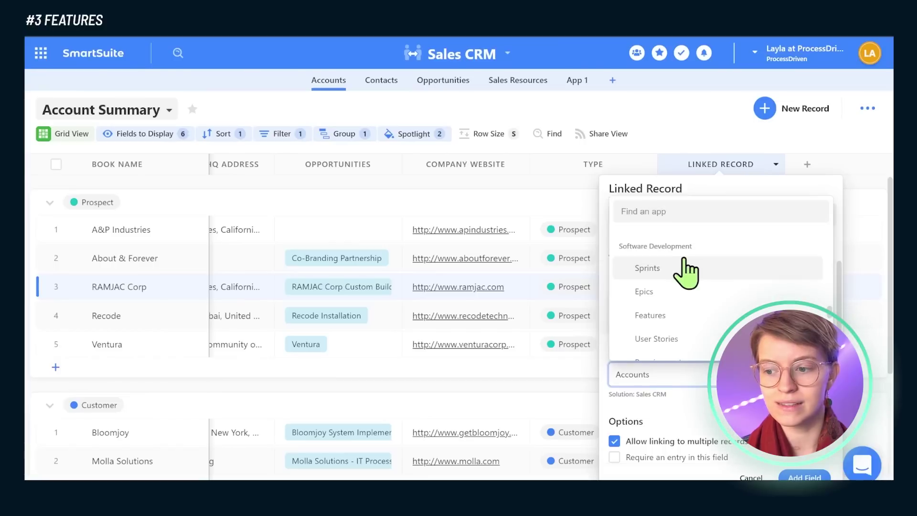
click(679, 316)
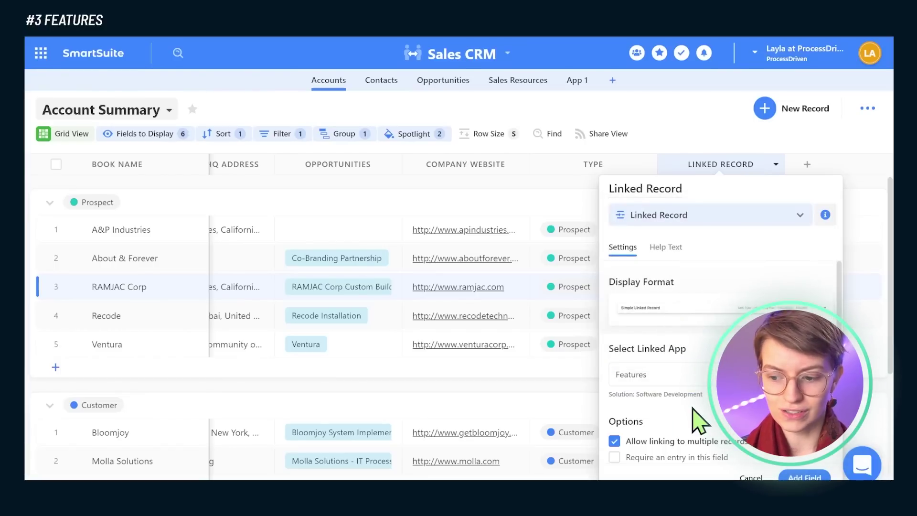
scroll(698, 413, down, 1)
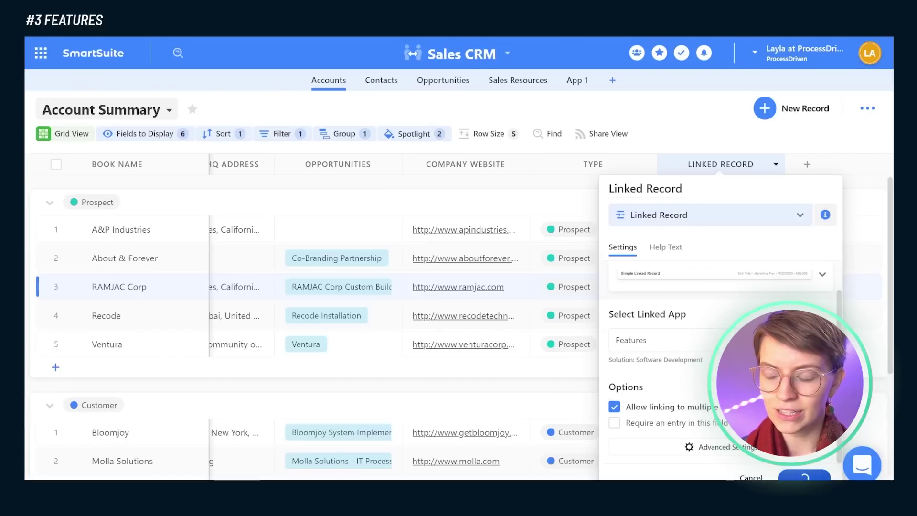
click(794, 461)
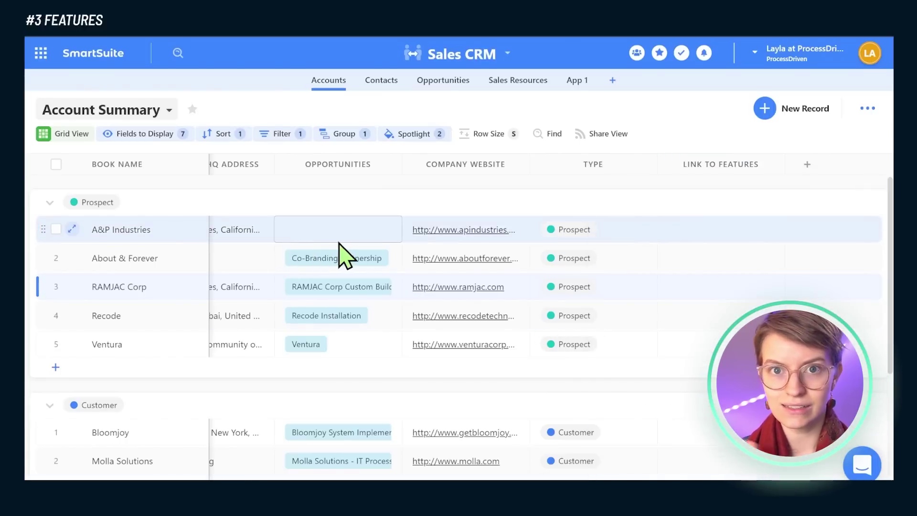
- Link the Scheduler feature to the A&P Industries account in the Link to Features column
click(709, 237)
click(709, 237)
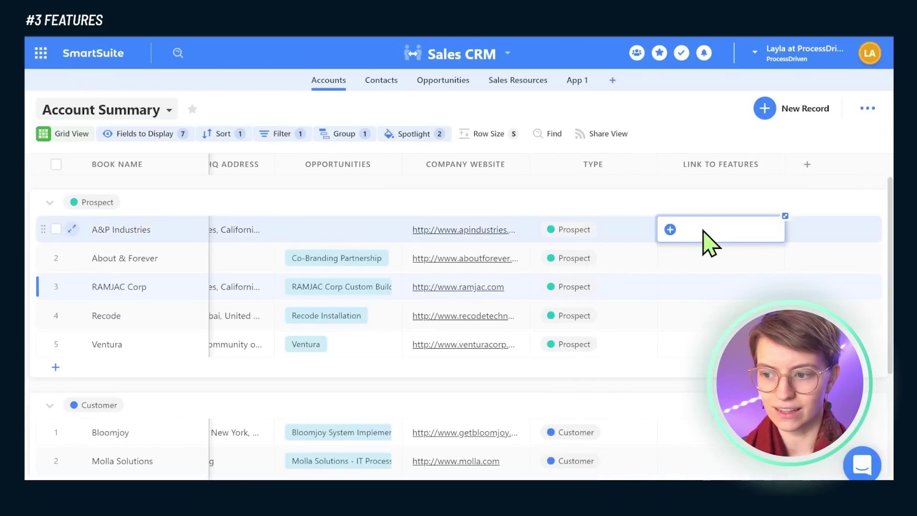
click(668, 229)
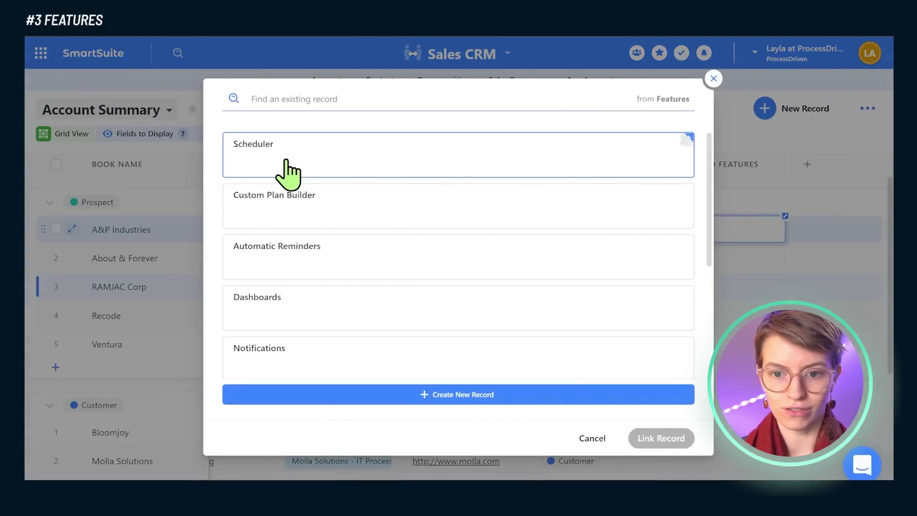
click(286, 161)
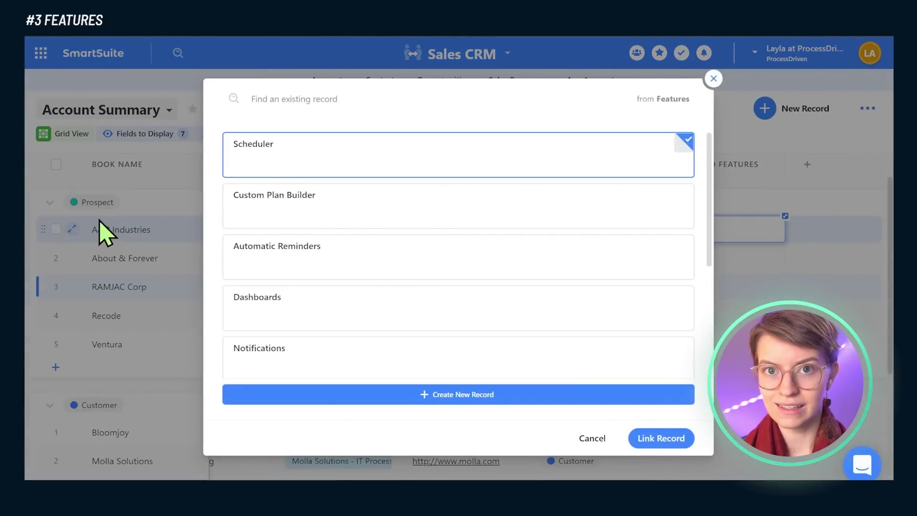
click(664, 439)
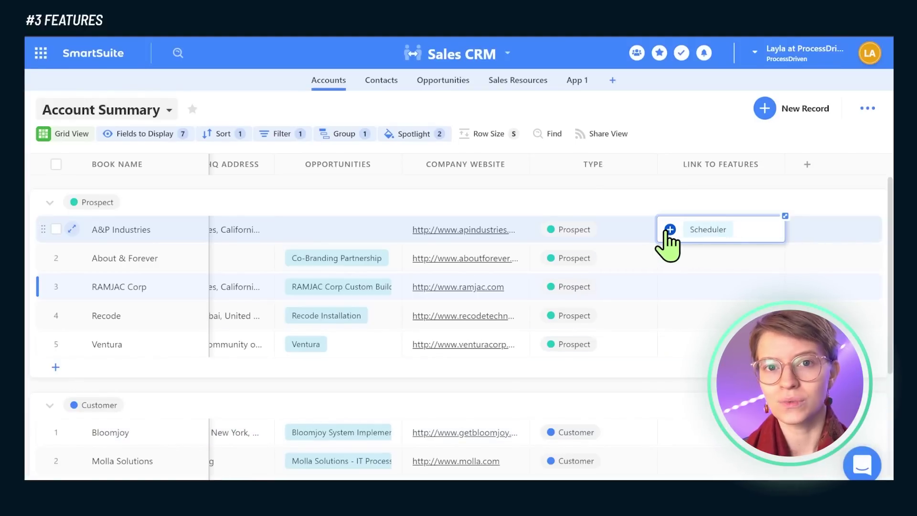
key(Escape)
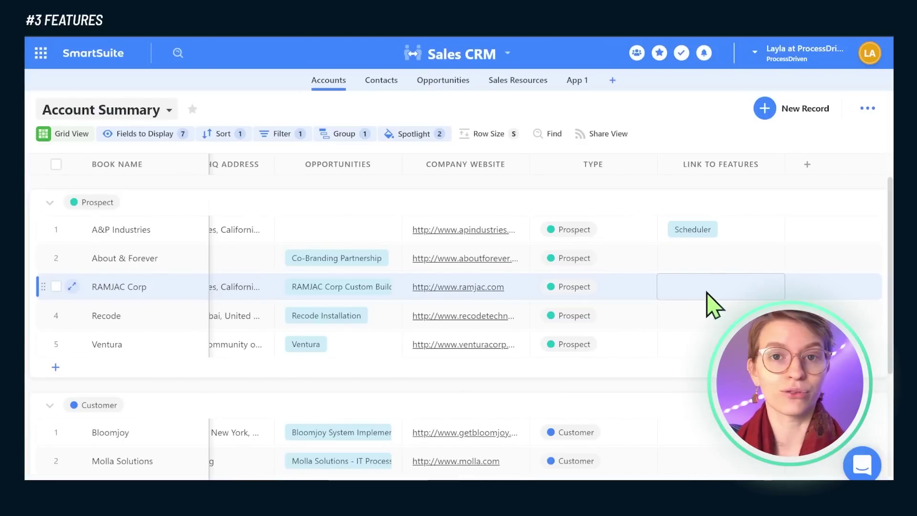
- Start a new Formula field in the accounts grid and switch on its Advanced Editor
click(806, 166)
text(fo)
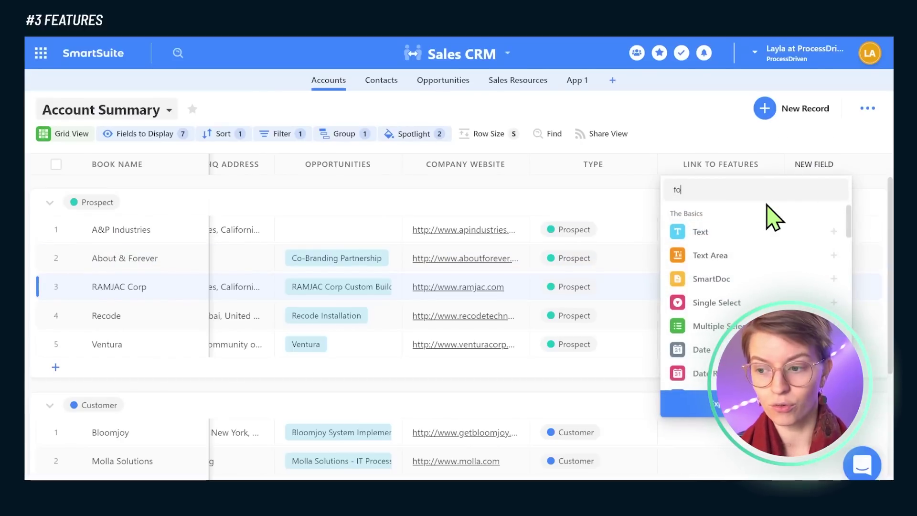
text(rmula)
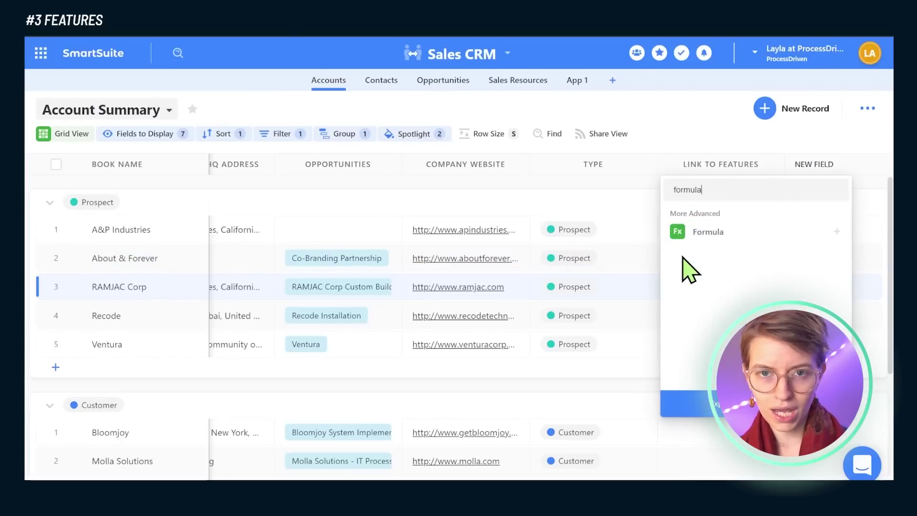
click(686, 234)
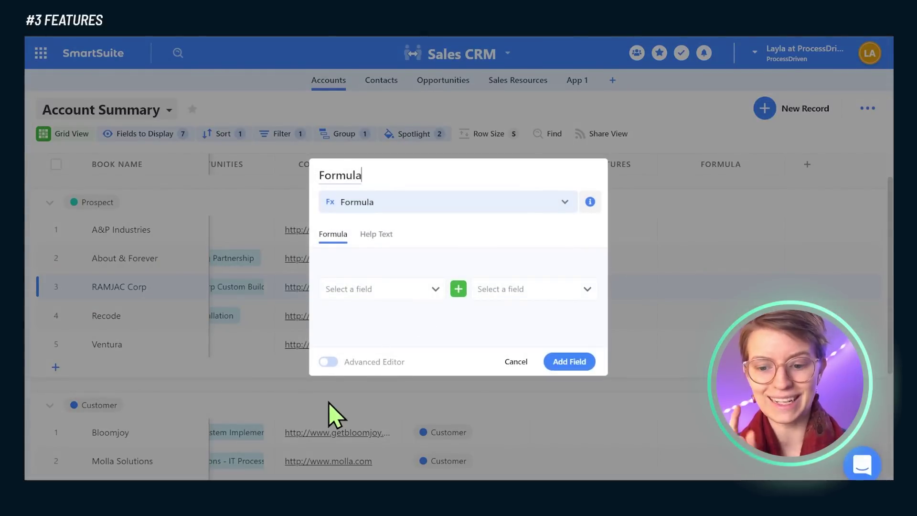
click(334, 364)
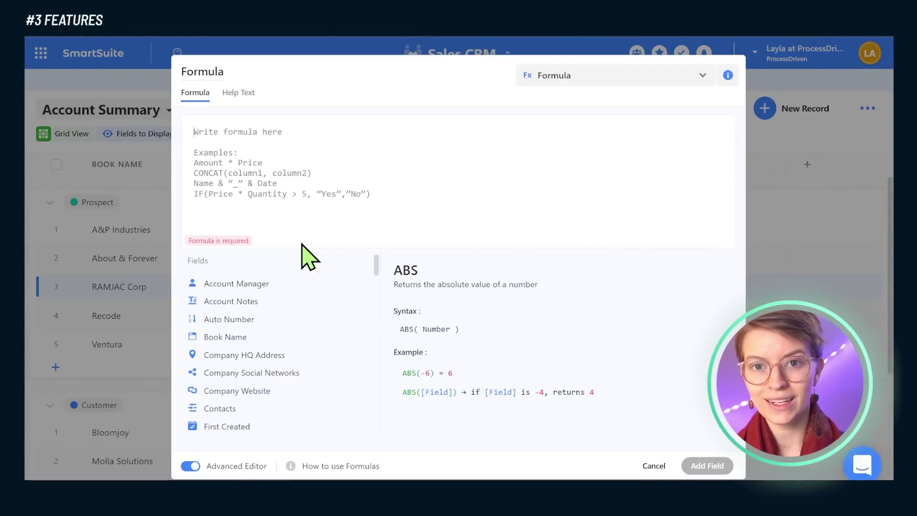
- Try the formula [Link to Features].[Product Manager] for the new field, and attempt to leave the editor saving the changes
scroll(272, 347, down, 3)
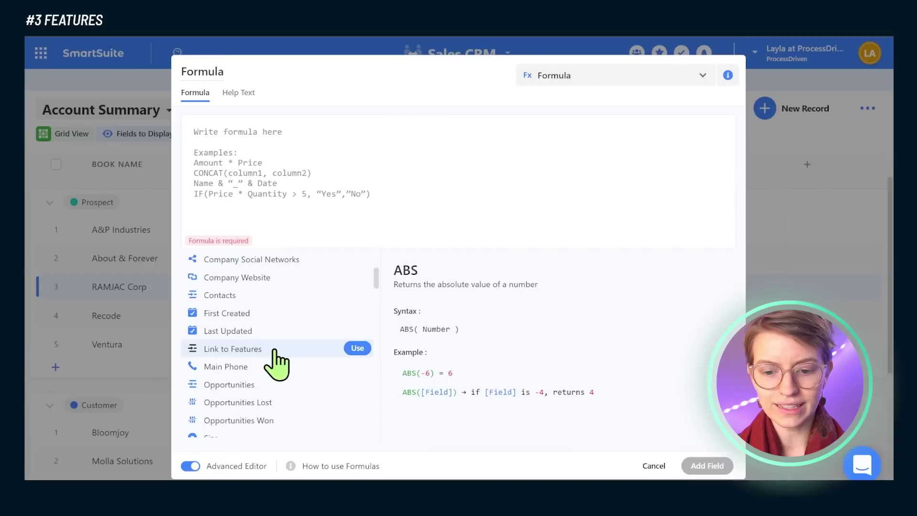
click(357, 348)
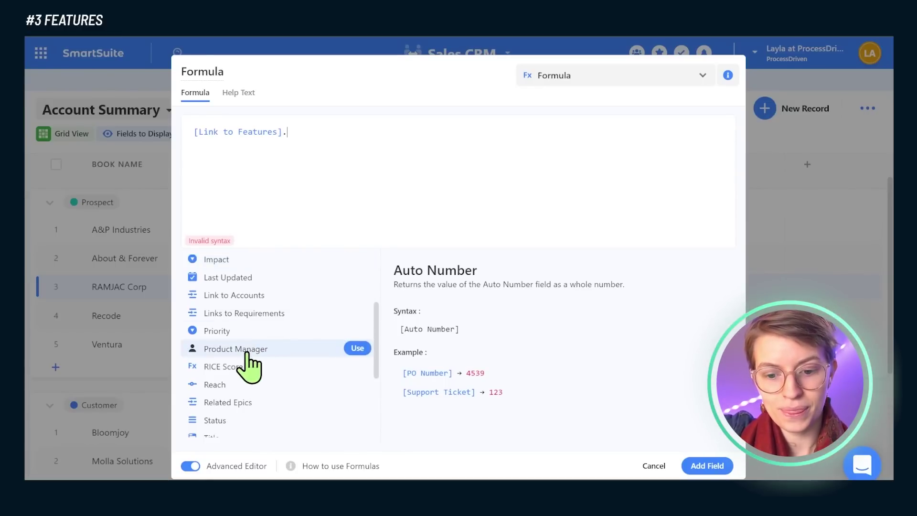
click(358, 348)
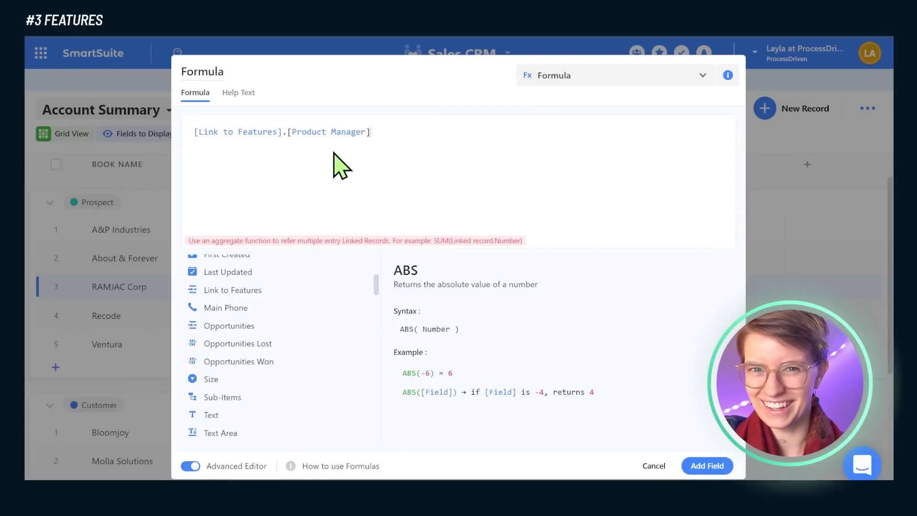
double_click(284, 132)
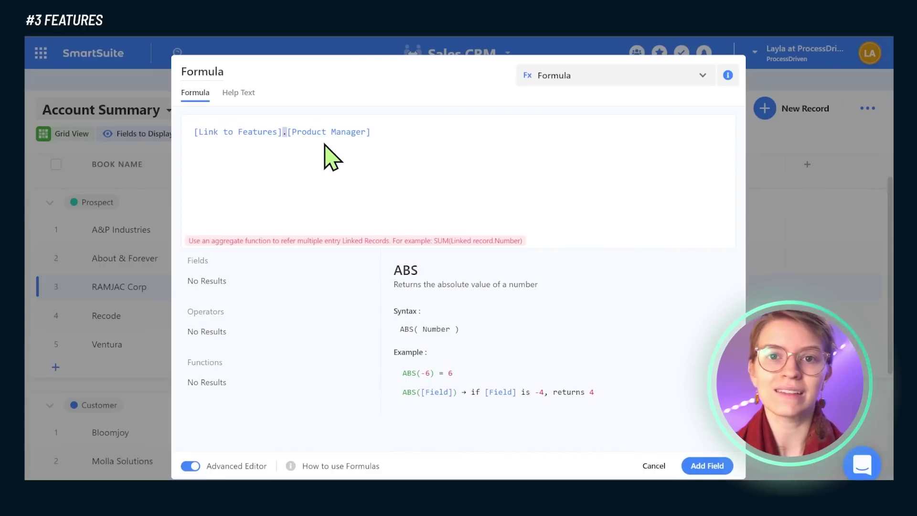
click(654, 468)
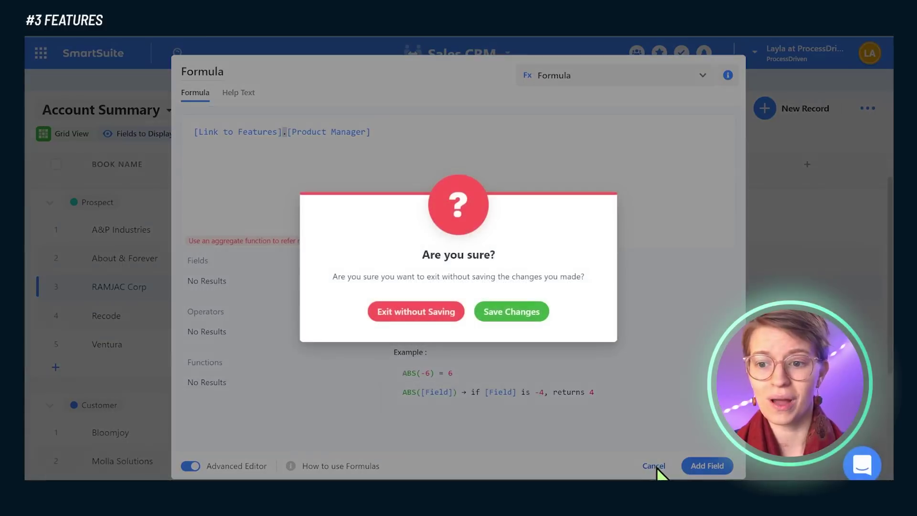
click(512, 317)
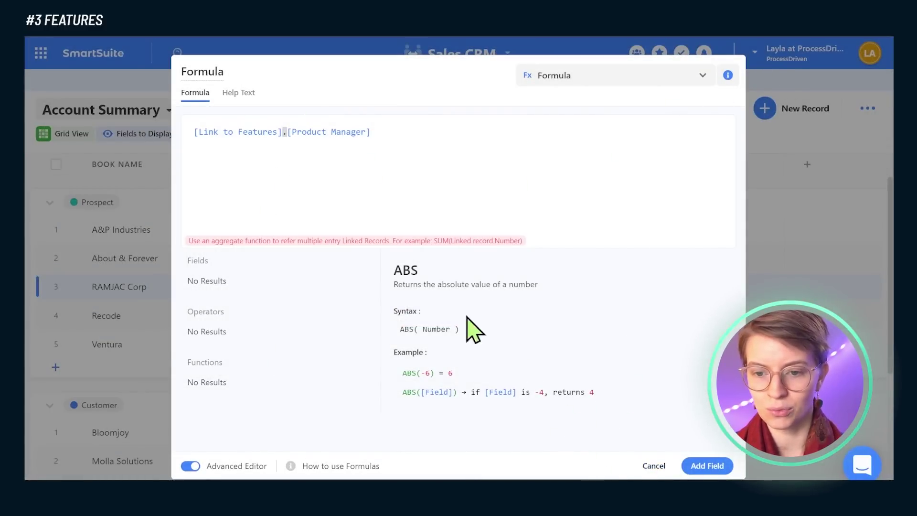
key(ctrl+a)
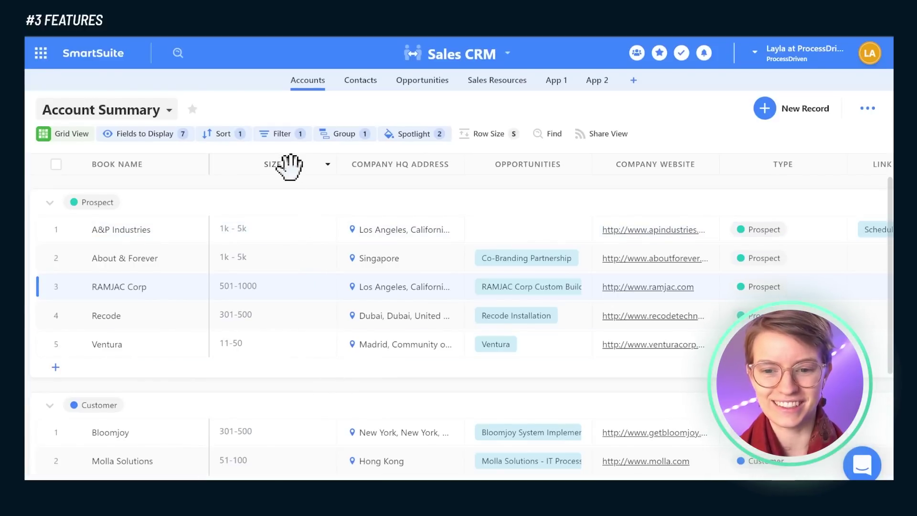
- Change the display format of the Size field's choices to Colored Pill
click(327, 163)
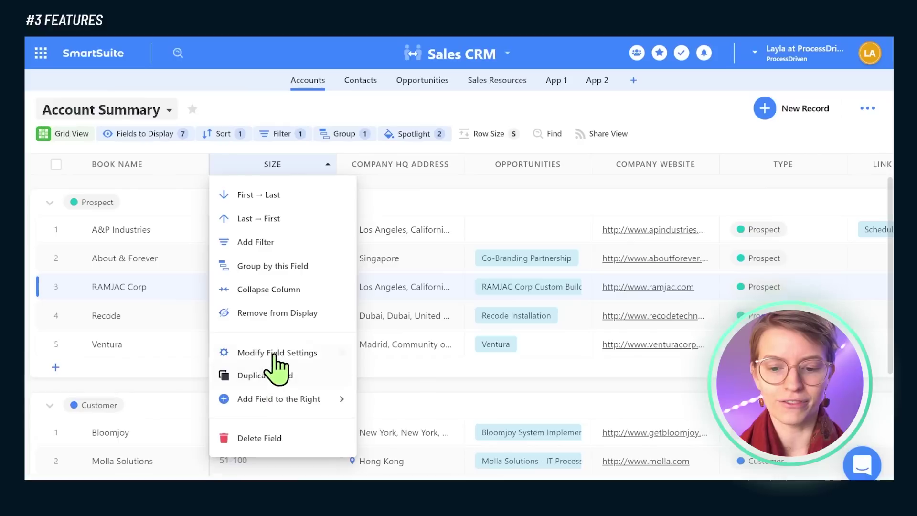
click(260, 353)
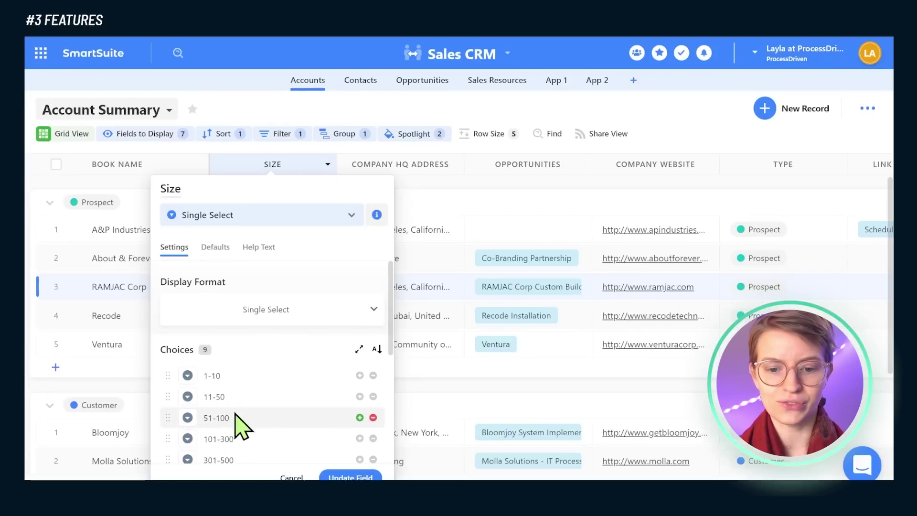
click(244, 319)
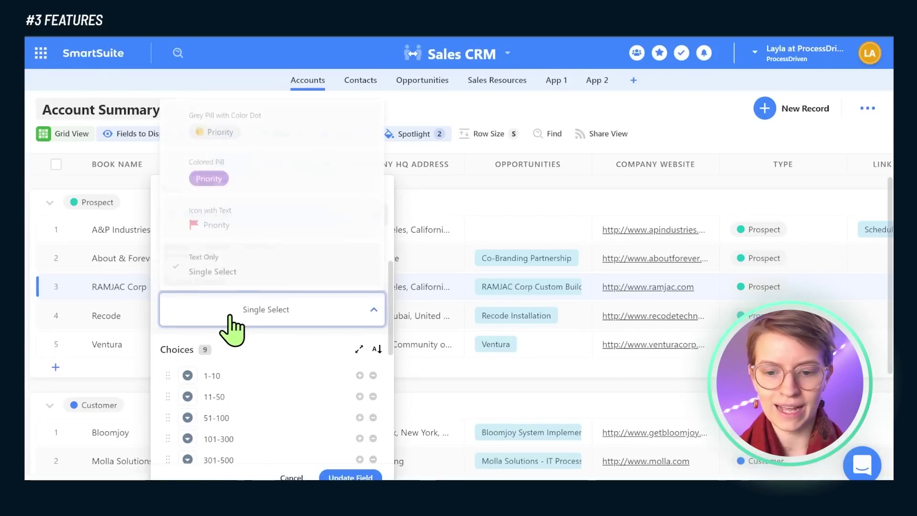
click(221, 237)
click(238, 319)
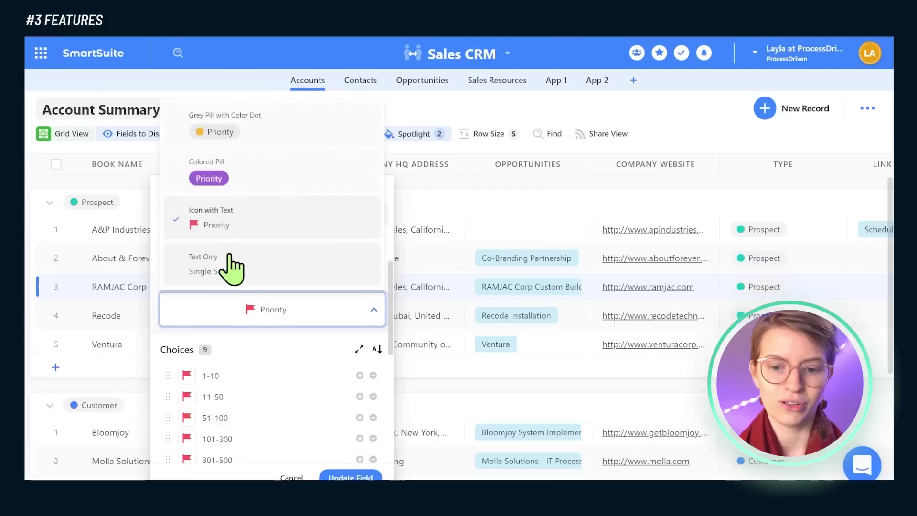
click(223, 190)
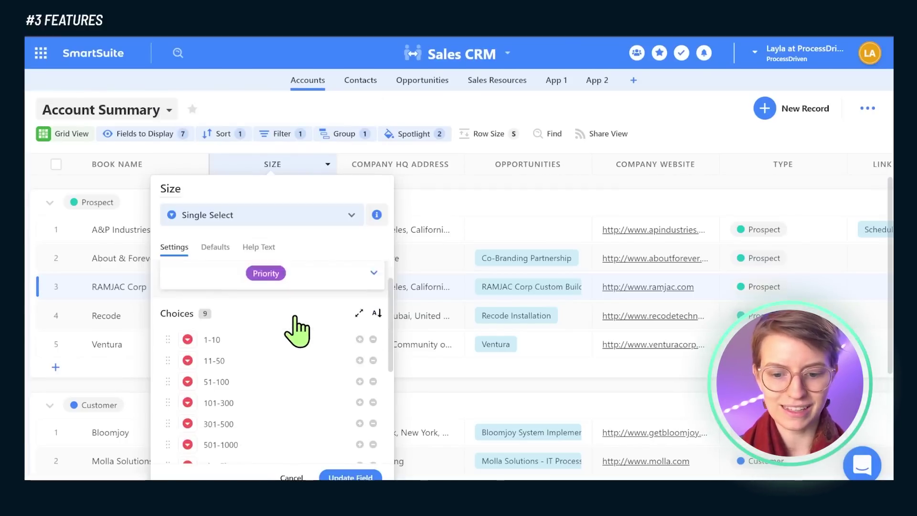
- Try the option that requires an entry in the Size field, and switch it off again
scroll(296, 328, down, 5)
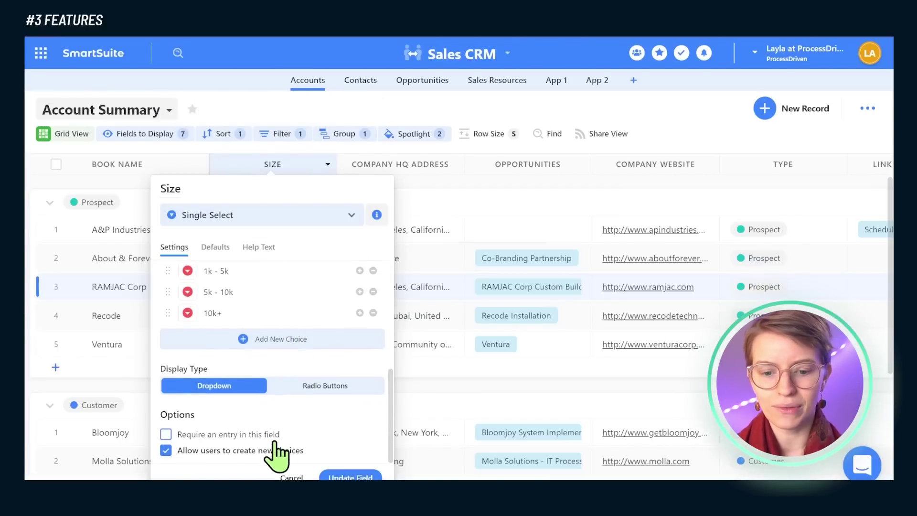
drag(308, 454, 221, 417)
click(223, 414)
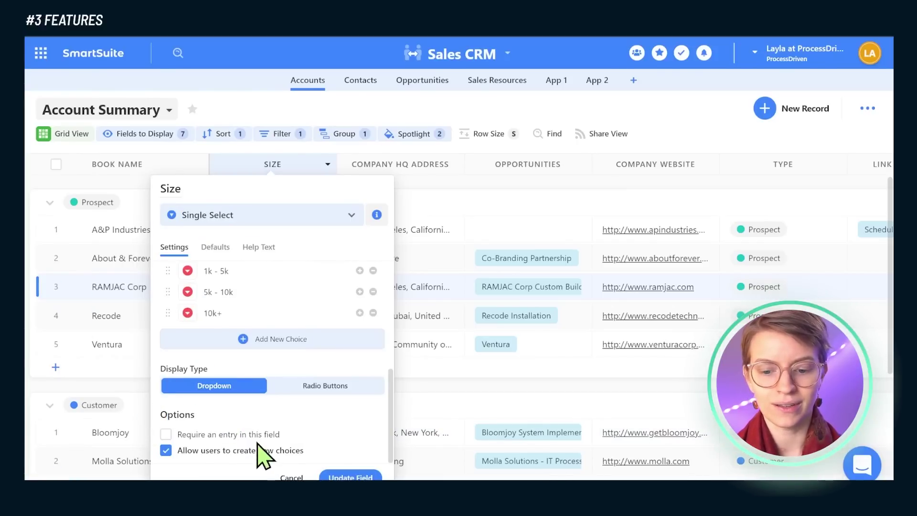
click(241, 438)
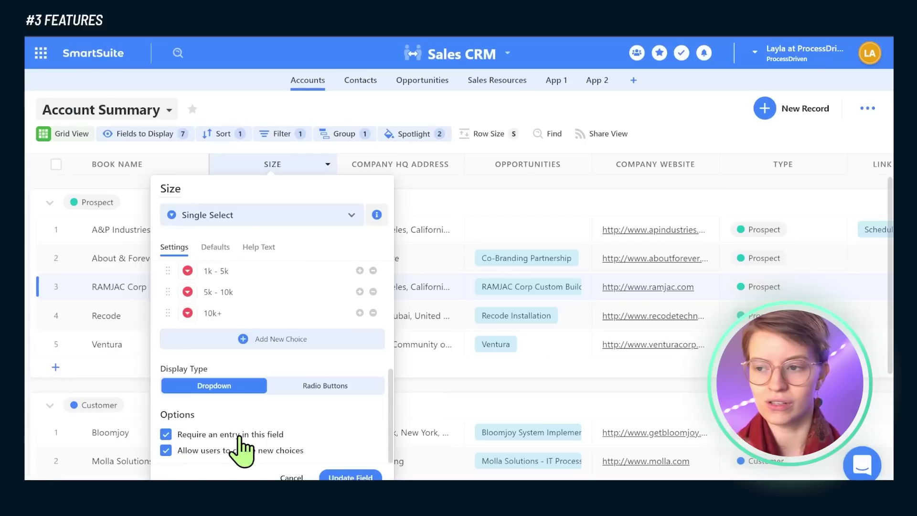
click(238, 437)
drag(306, 450, 168, 451)
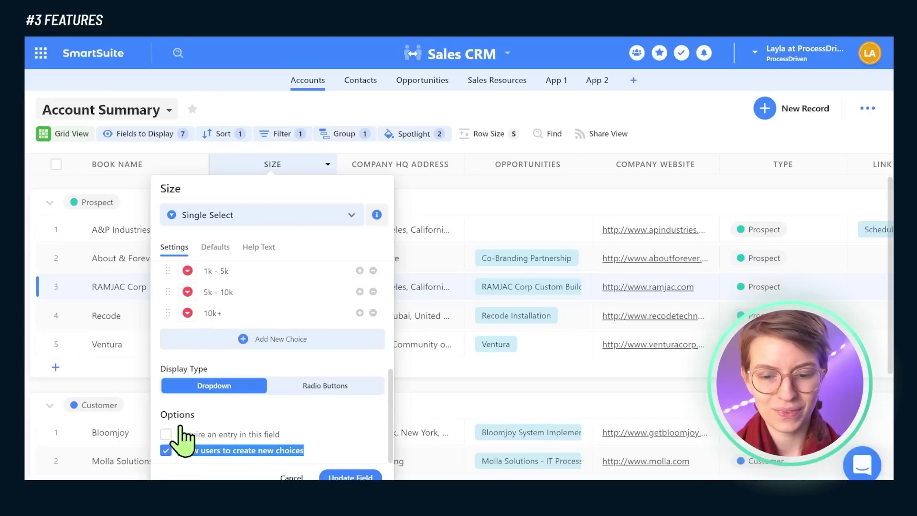
- Give the Size field the default value 11-50 and the help text "Explanation of what things are."
click(217, 253)
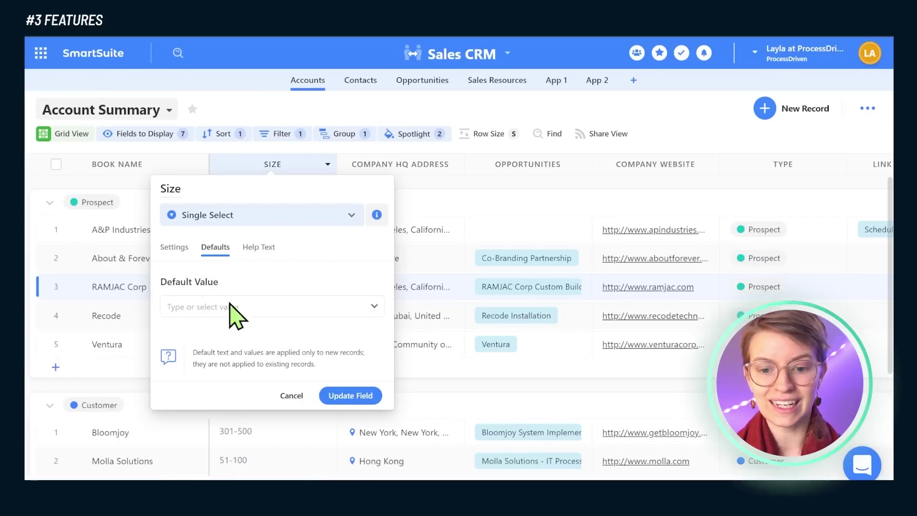
click(228, 309)
click(230, 391)
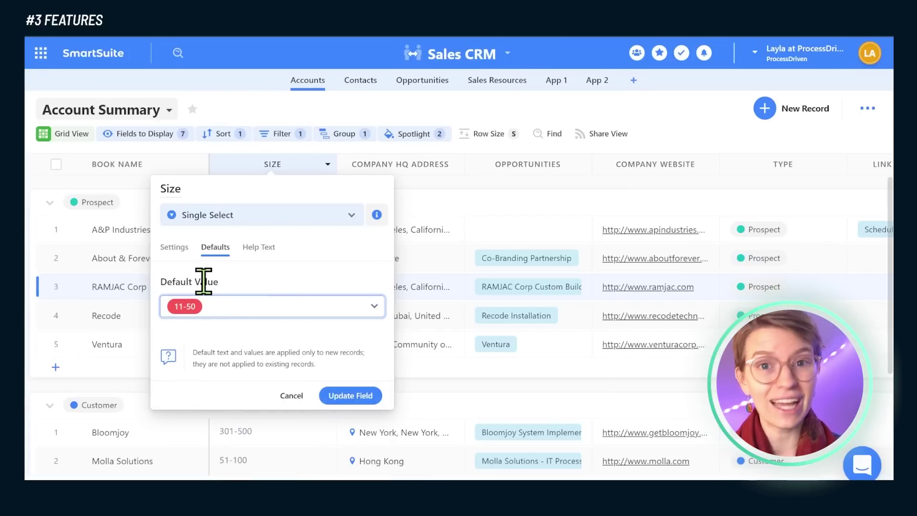
click(260, 251)
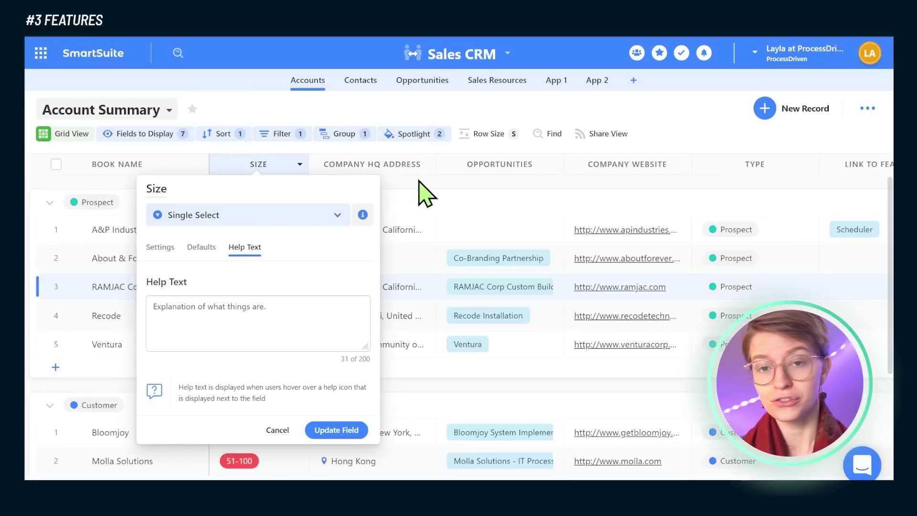
drag(266, 306, 149, 308)
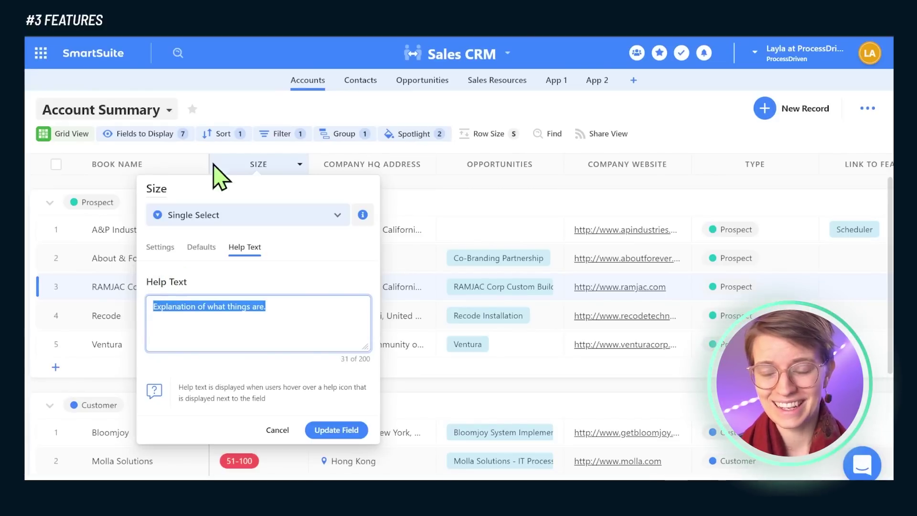
click(242, 100)
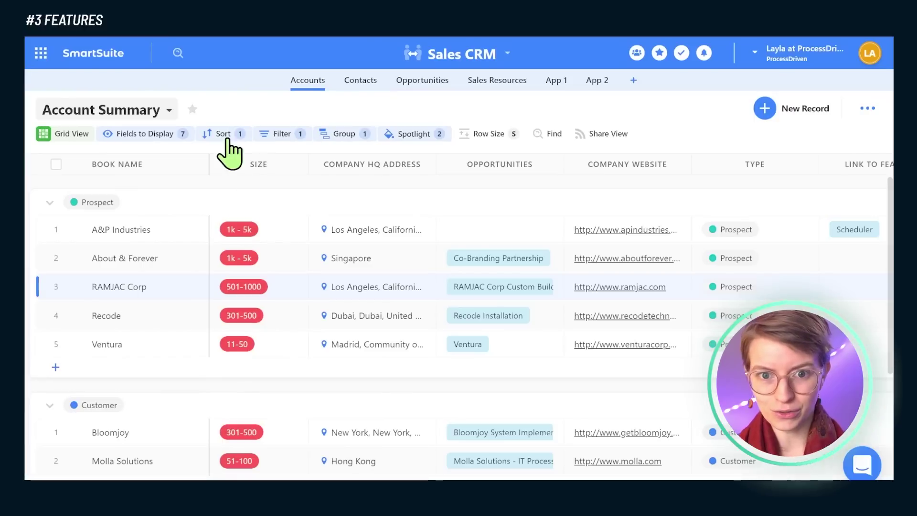
- Switch the Account Summary view from grid to Chart and review the other available view types
click(77, 138)
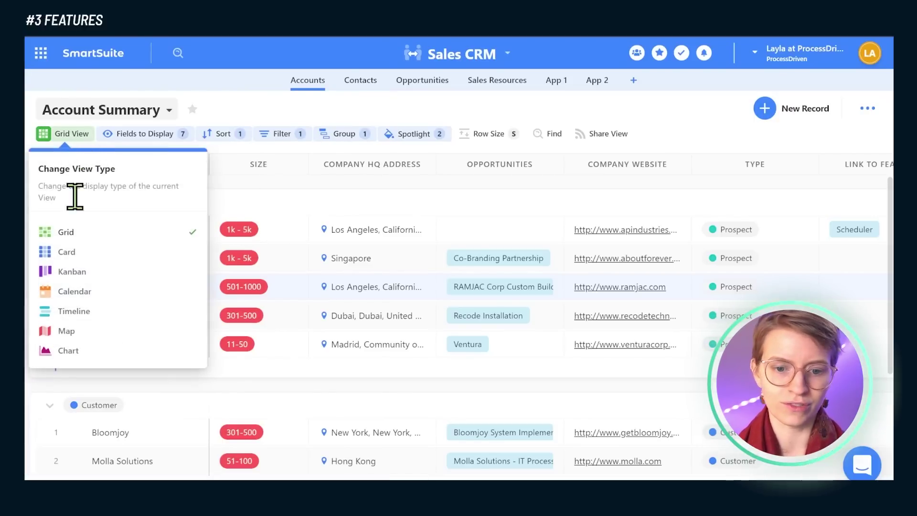
click(72, 351)
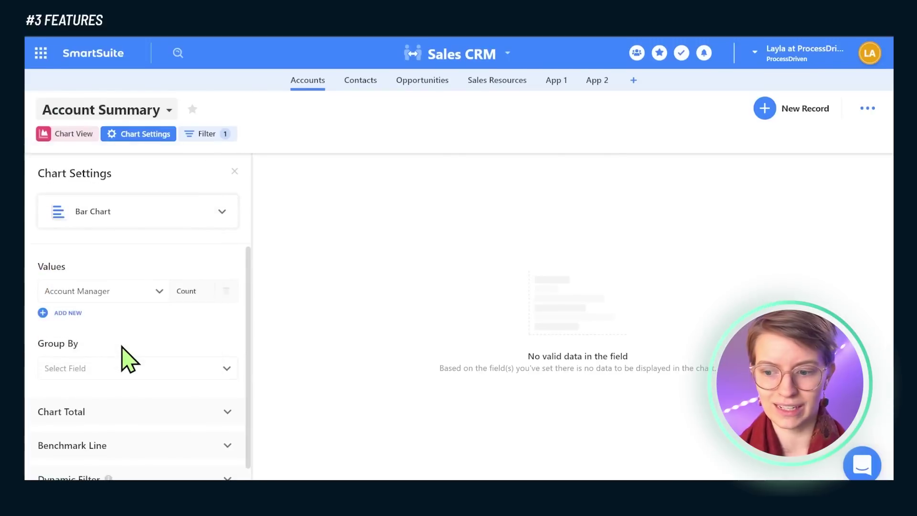
click(72, 134)
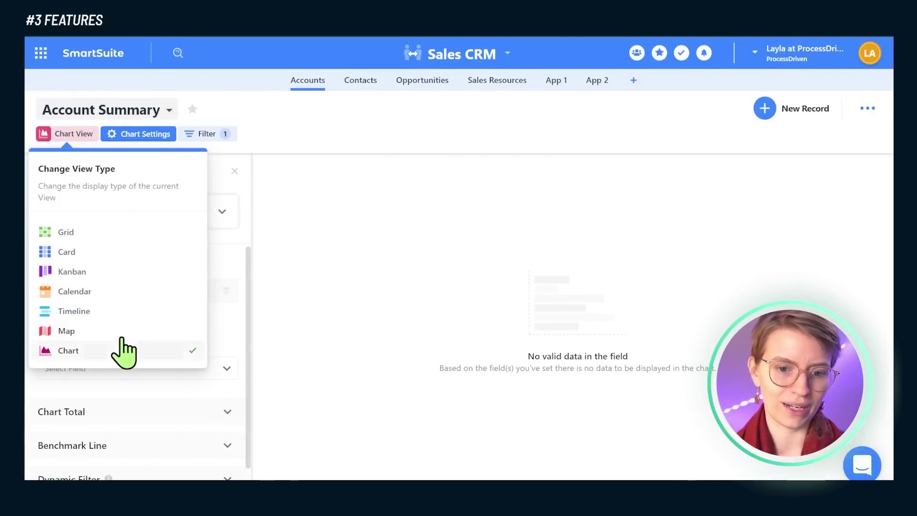
click(354, 250)
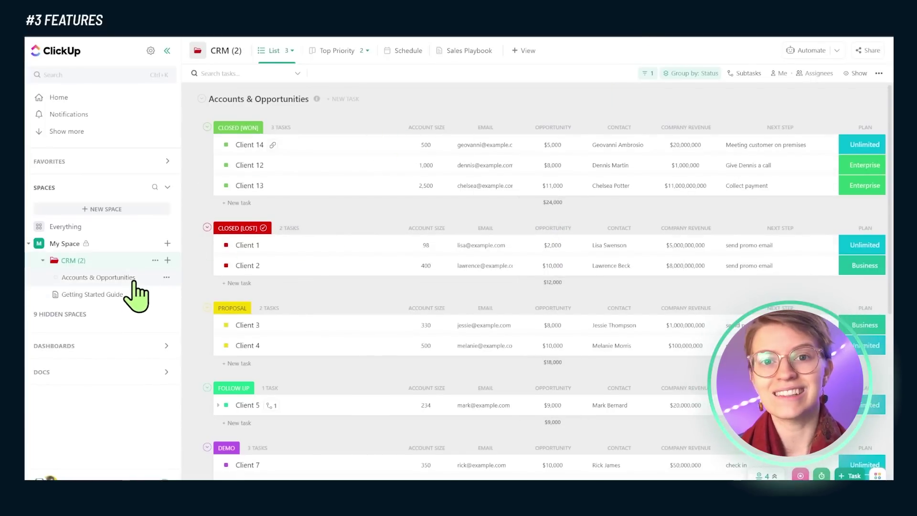
- Switch to ClickUp and look through the Accounts & Opportunities list and the items directly inside the Personal Life space
click(97, 279)
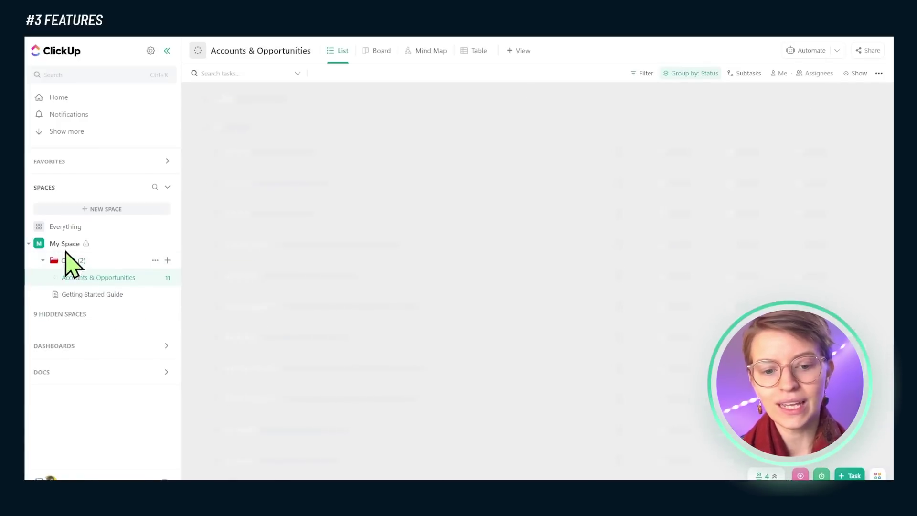
click(29, 261)
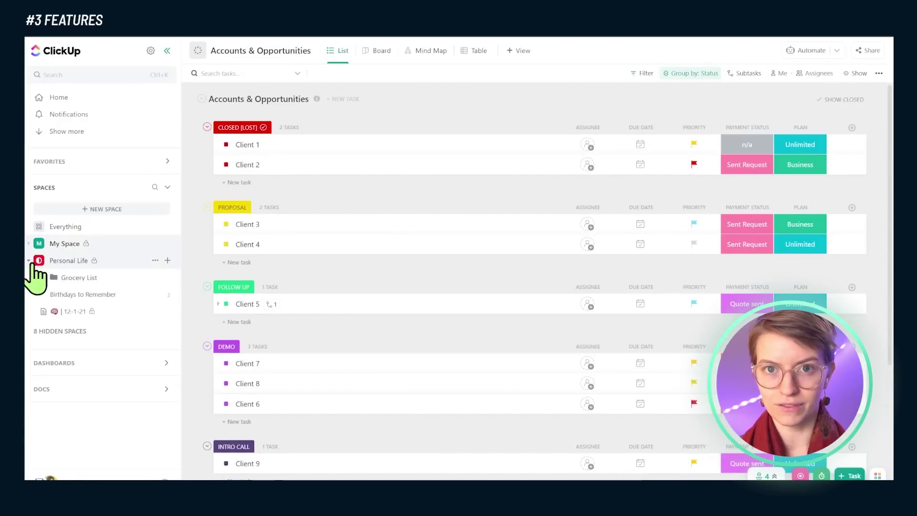
click(109, 311)
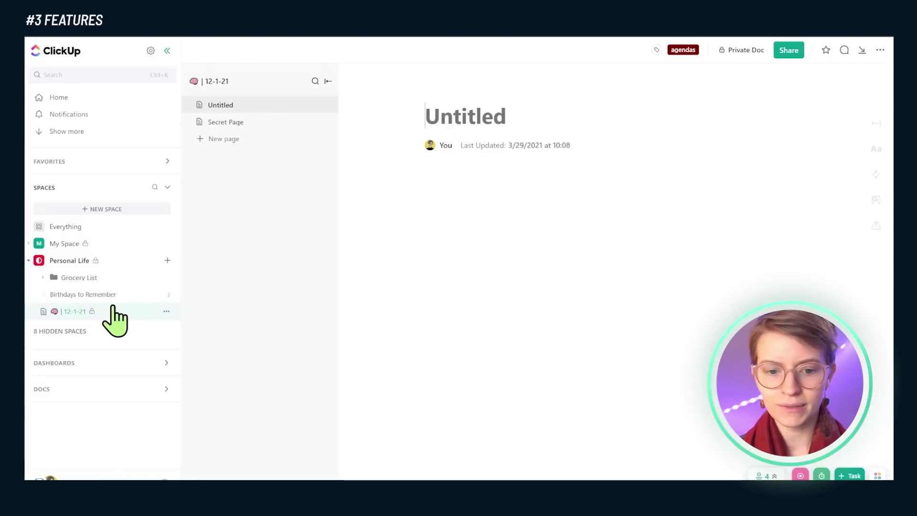
click(117, 295)
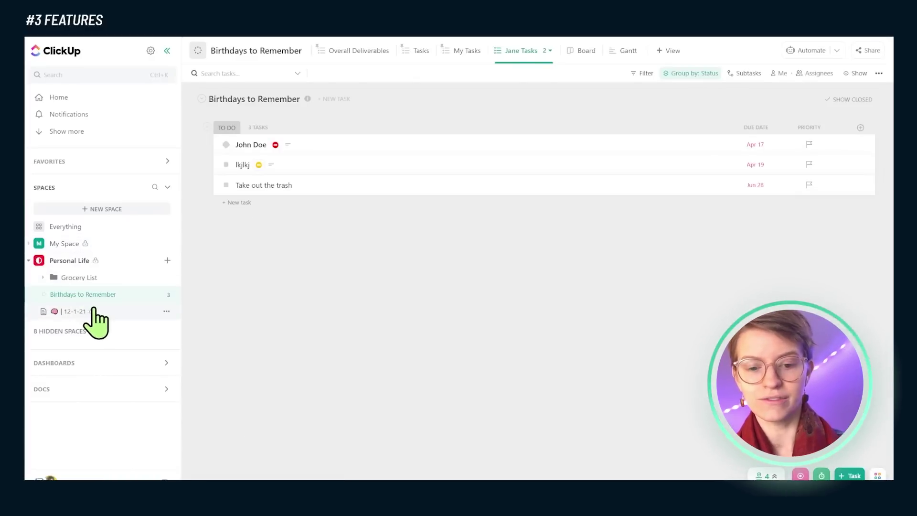
- Expand the Grocery List folder and view its Tasks list and the folder's combined Items to Buy view
click(52, 277)
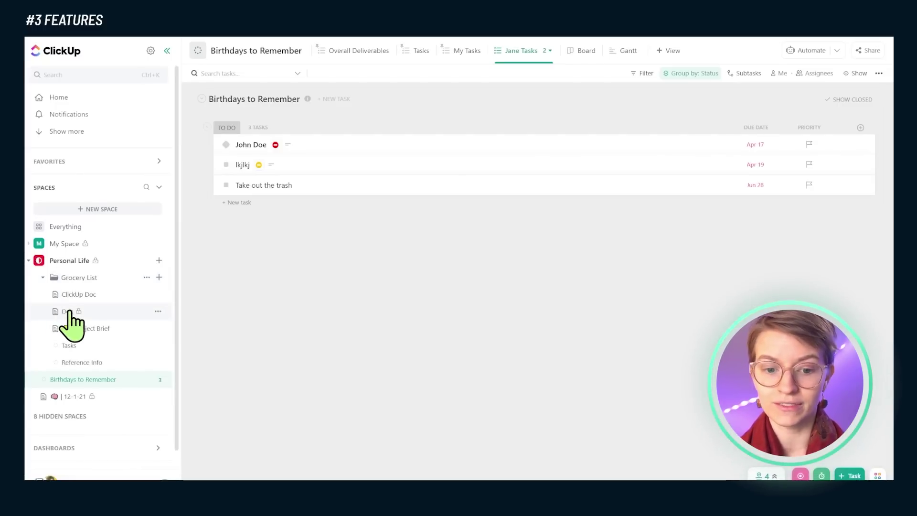
click(81, 348)
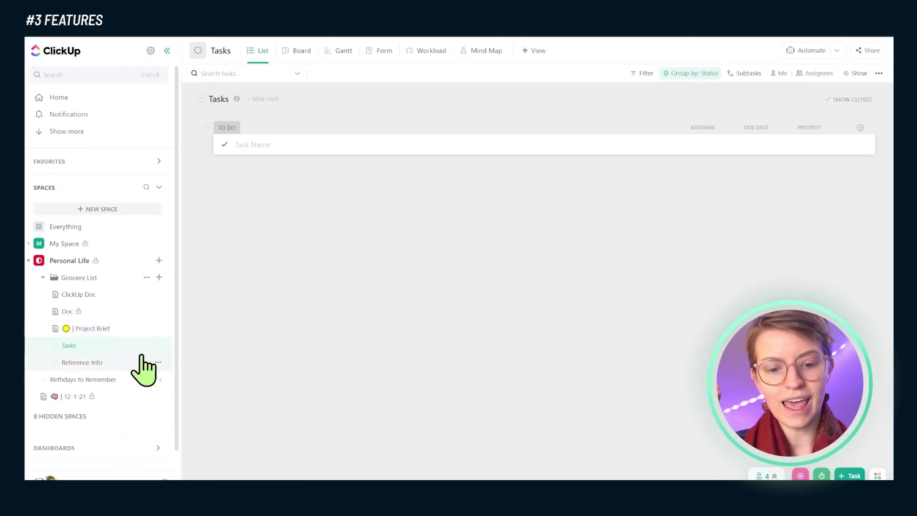
click(79, 278)
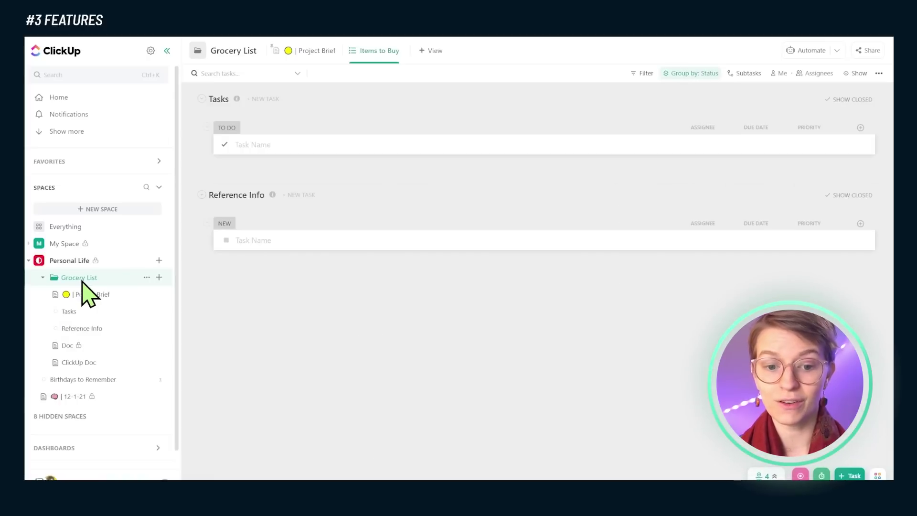
click(28, 261)
click(29, 261)
click(28, 260)
click(28, 261)
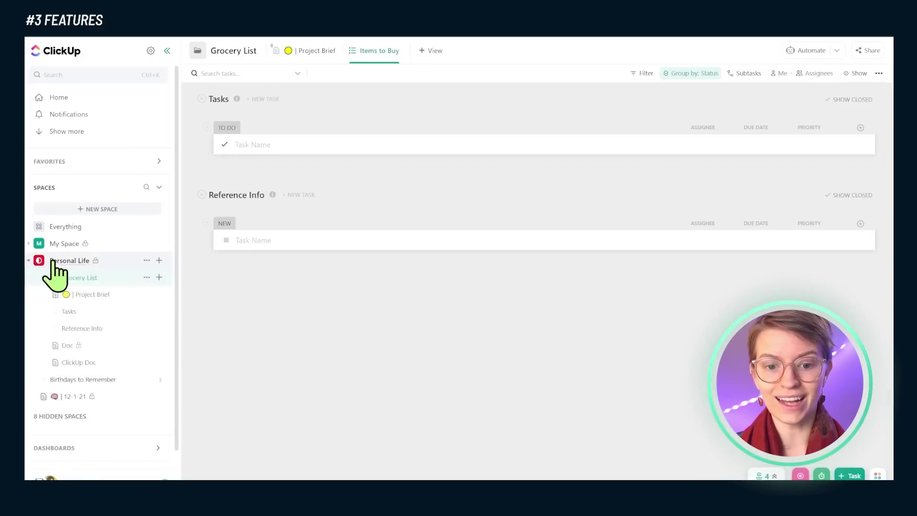
- View the Personal Life space overview, and compare the docs and the Reference Info list inside the Grocery List folder
click(69, 261)
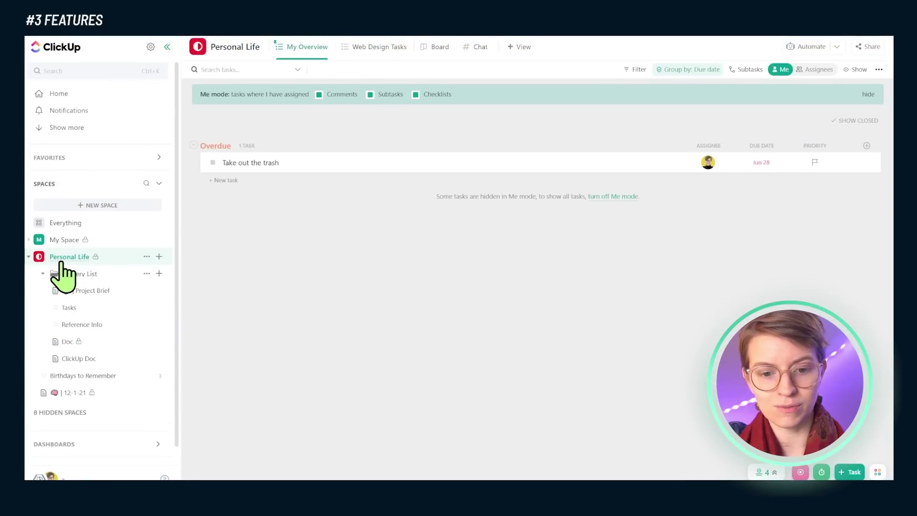
click(94, 291)
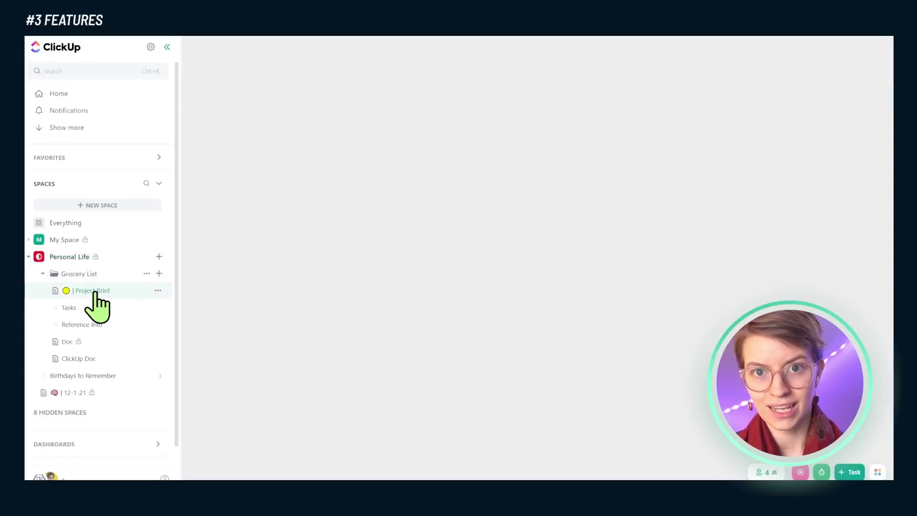
click(103, 342)
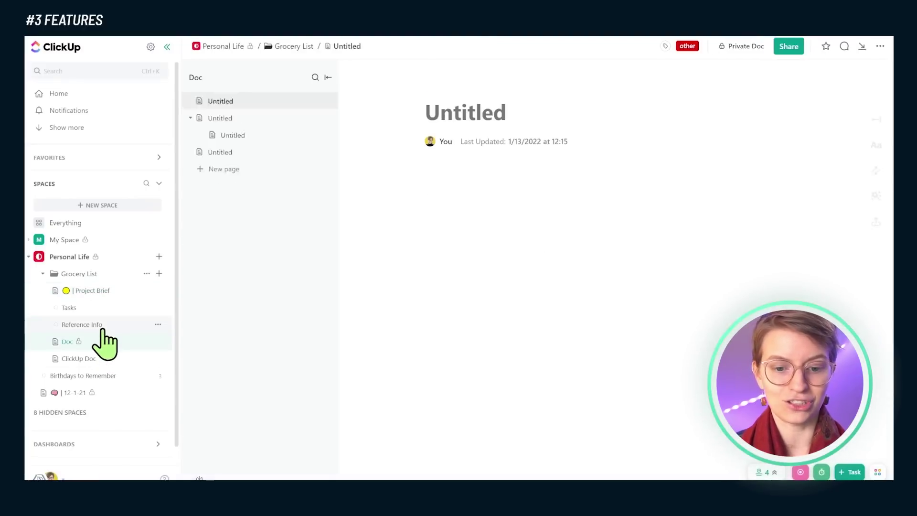
click(101, 326)
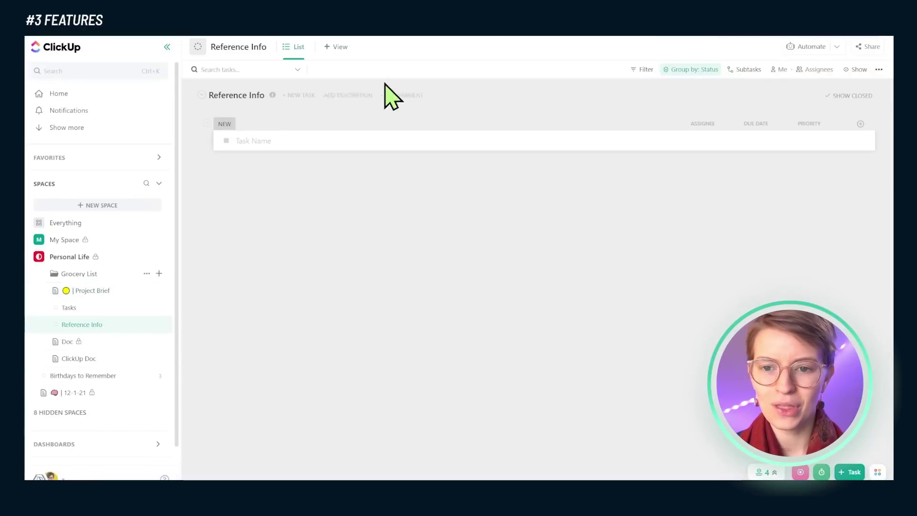
- Examine the view types available for the Reference Info list and the options of its List view
click(337, 47)
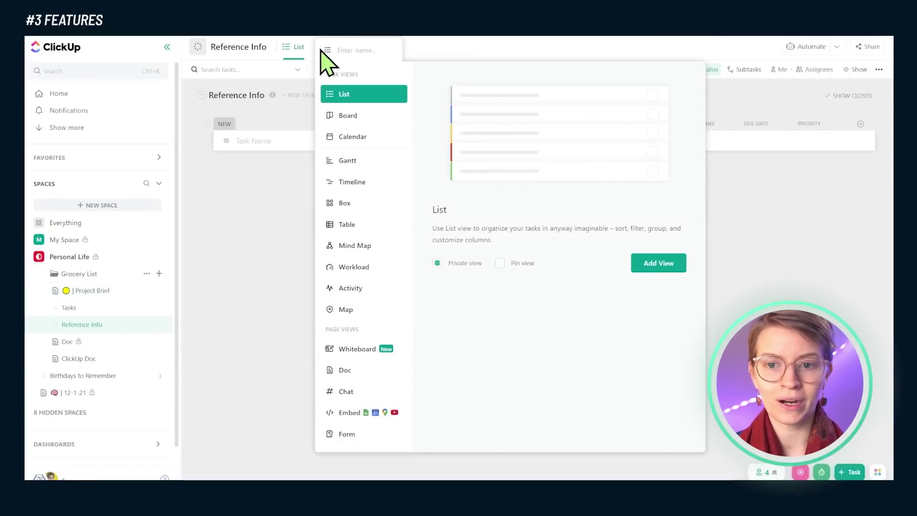
click(302, 46)
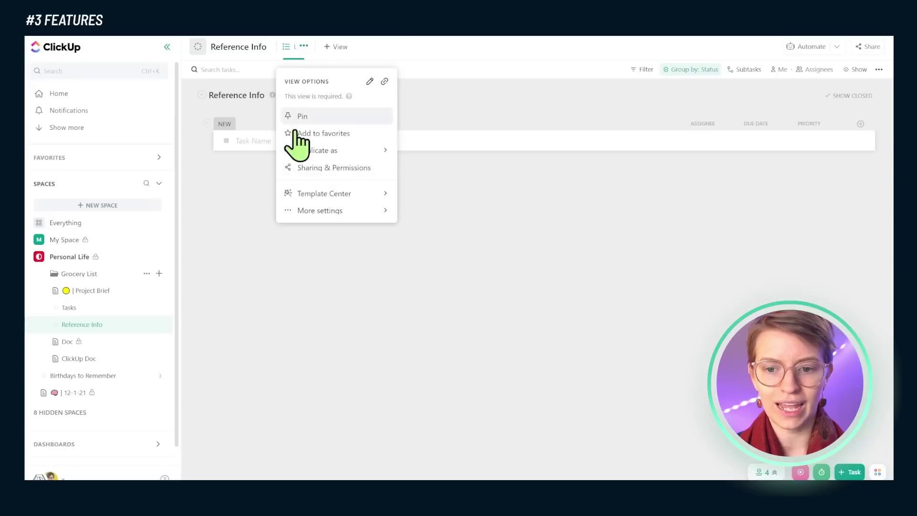
click(326, 150)
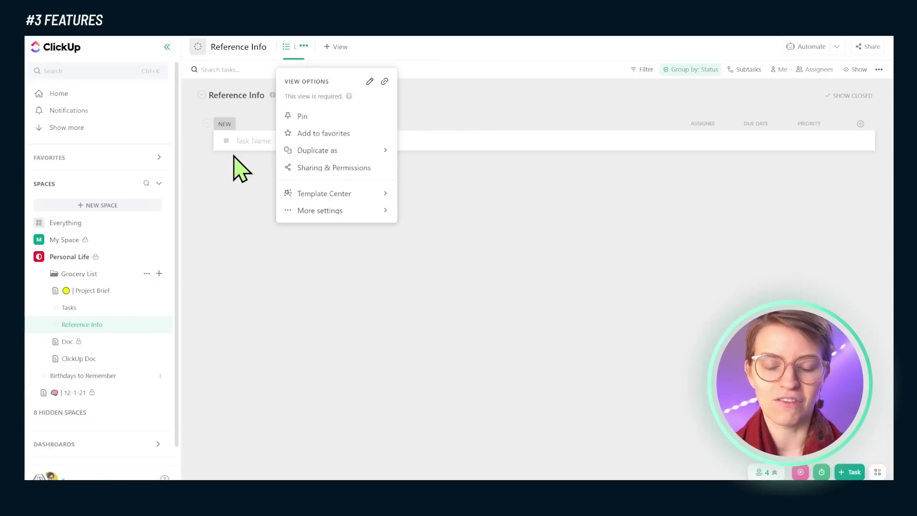
click(216, 202)
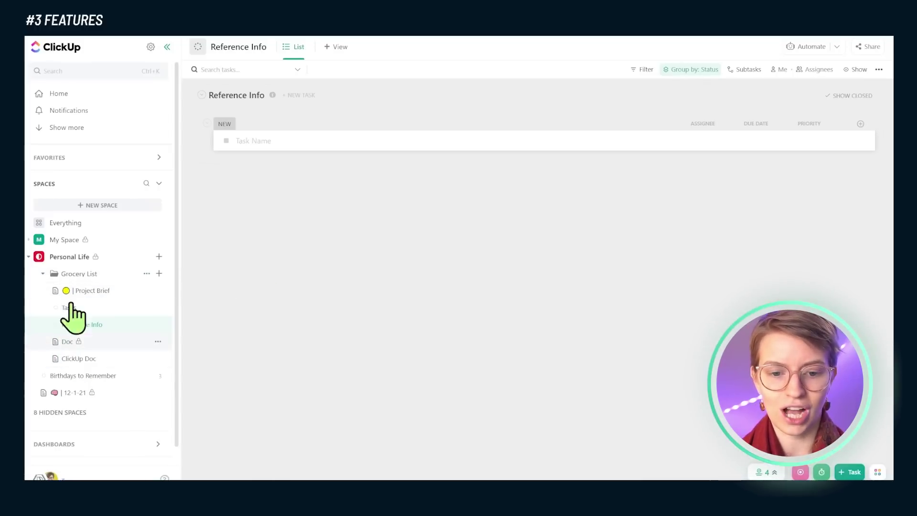
- Open the Accounts & Opportunities list in My Space's CRM folder and assign yourself to Client 1 and Client 2
click(29, 257)
click(31, 241)
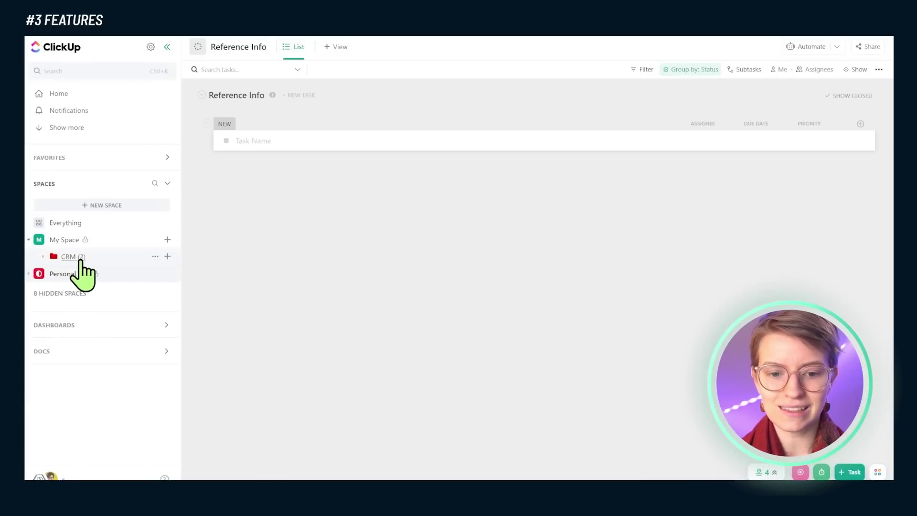
click(82, 260)
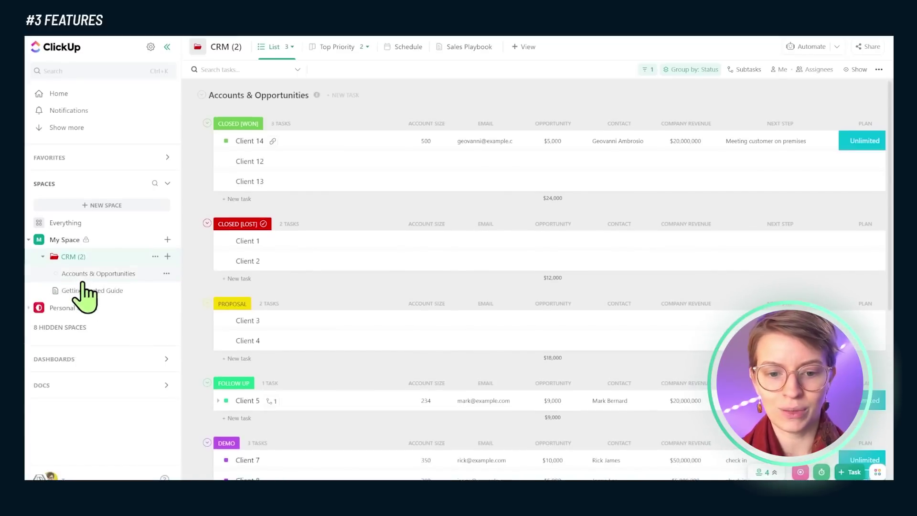
click(87, 277)
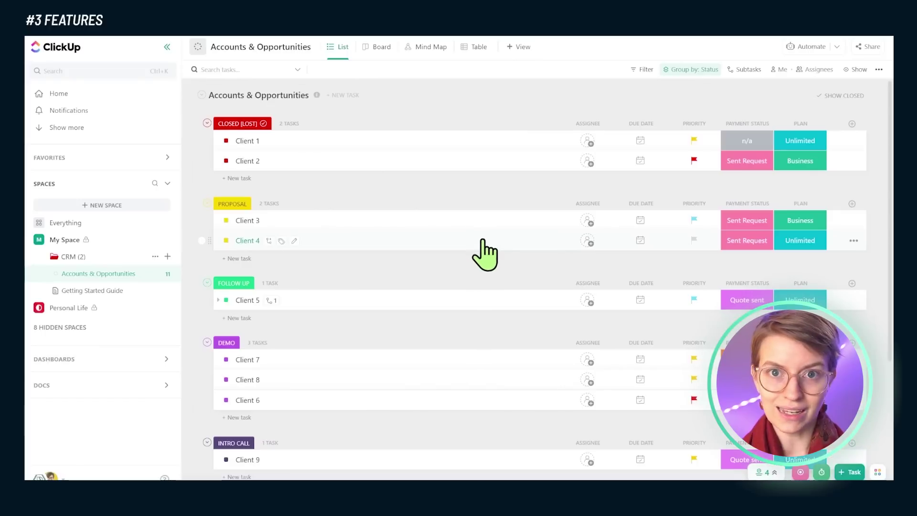
click(588, 141)
click(587, 161)
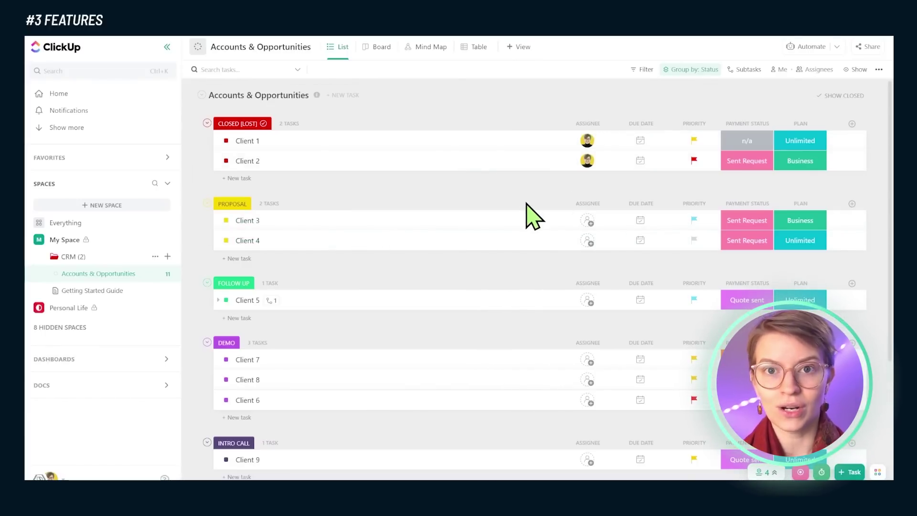
- Switch the interface to the dark theme by running the theme command from the command search
key(ctrl+k)
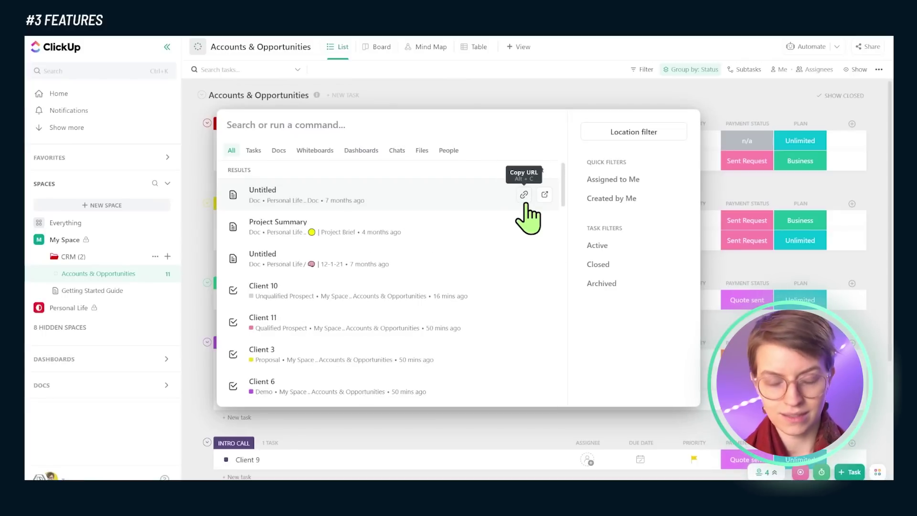
text(theme)
key(Return)
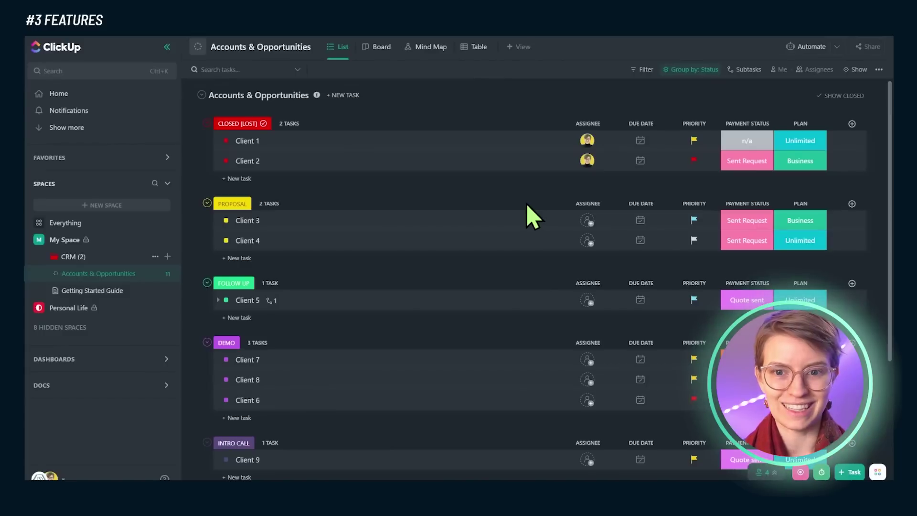
- Try starting a new reminder from the command search and directly, enter "rr" as its name, and discard it
key(ctrl+k)
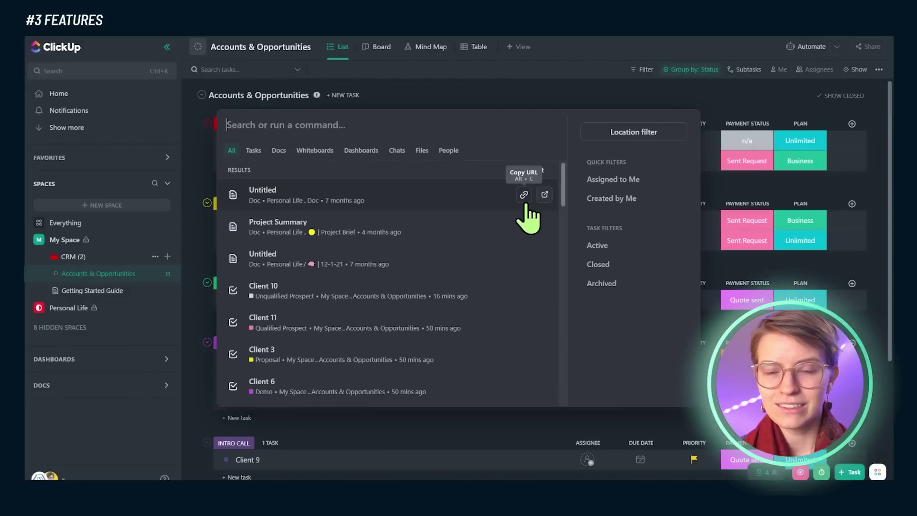
text(create)
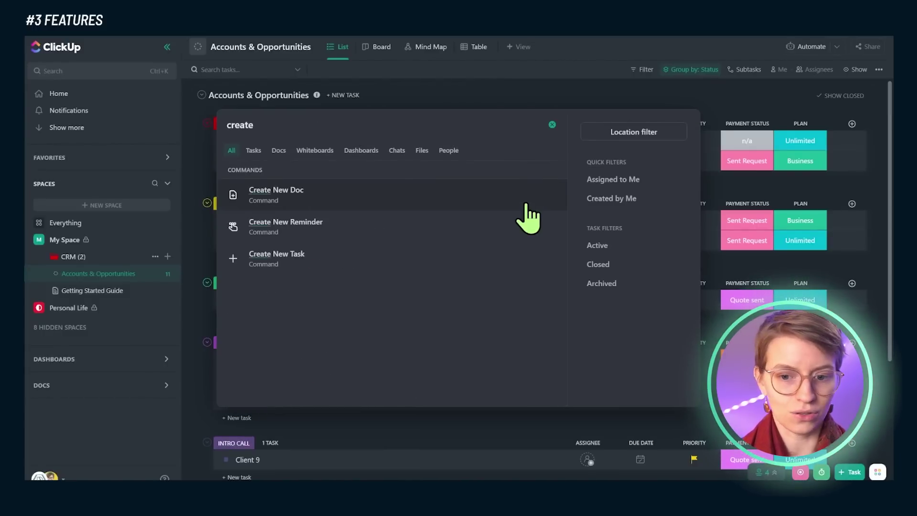
click(528, 220)
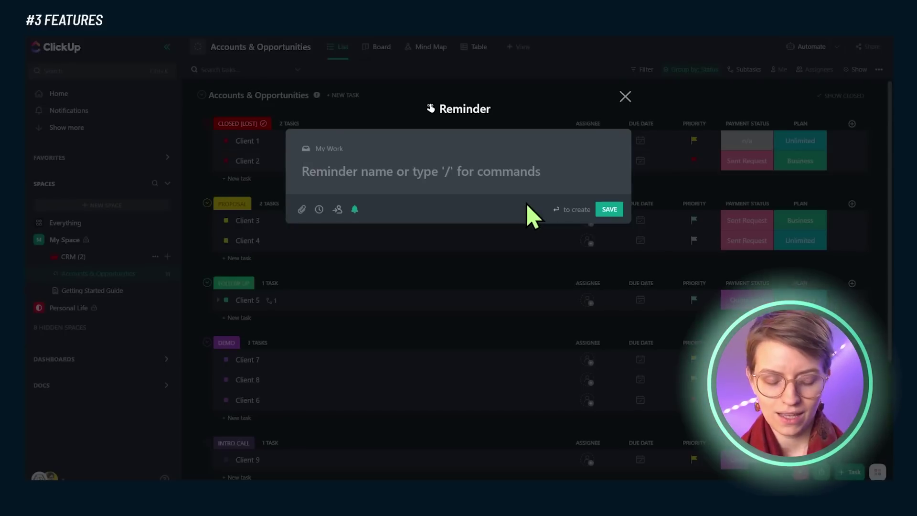
key(Escape)
key(r)
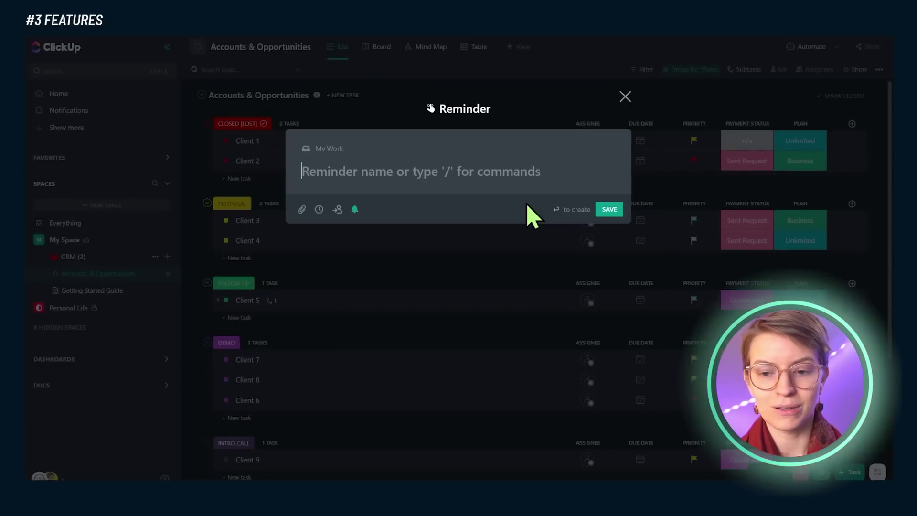
text(tt)
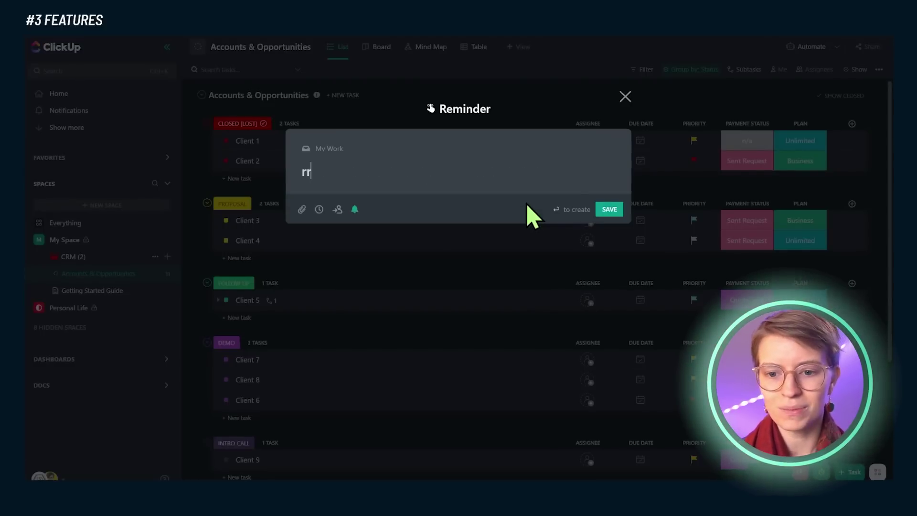
key(Escape)
- Return the interface to the light theme by running the theme command from the command search
key(ctrl+k)
text(theme)
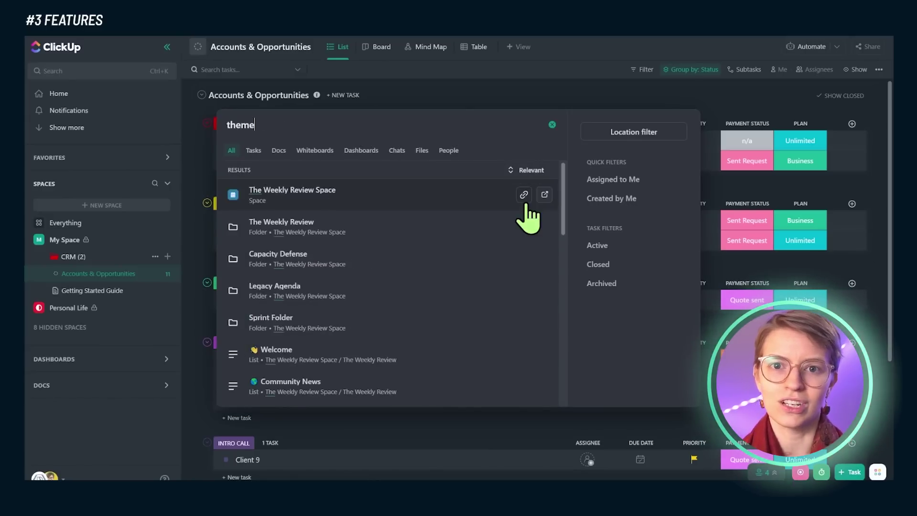
key(Return)
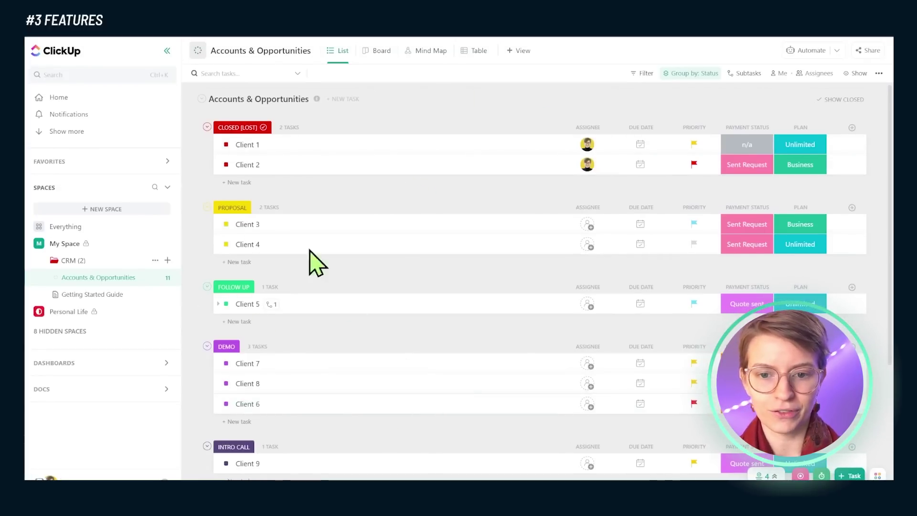
- Select Client 1 through Client 4 and change their status to Intro Call in bulk
click(202, 144)
click(202, 164)
click(202, 224)
click(202, 244)
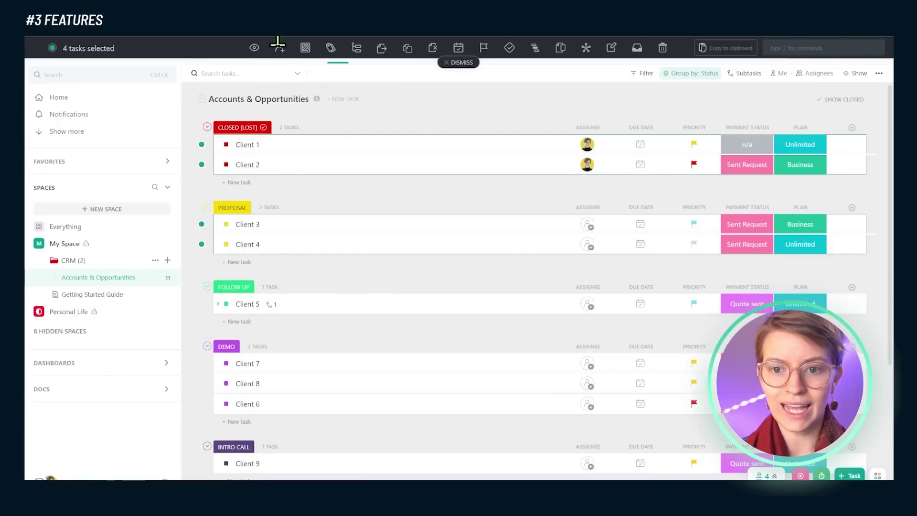
click(307, 50)
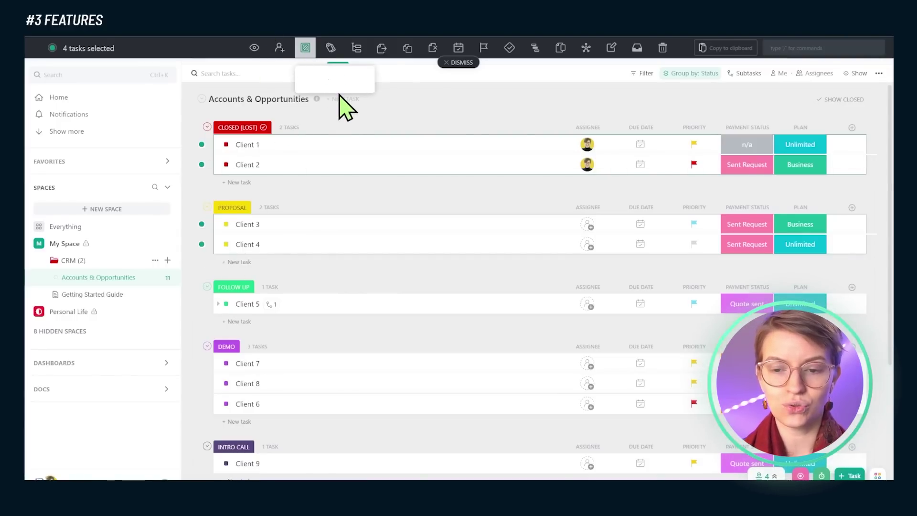
click(331, 191)
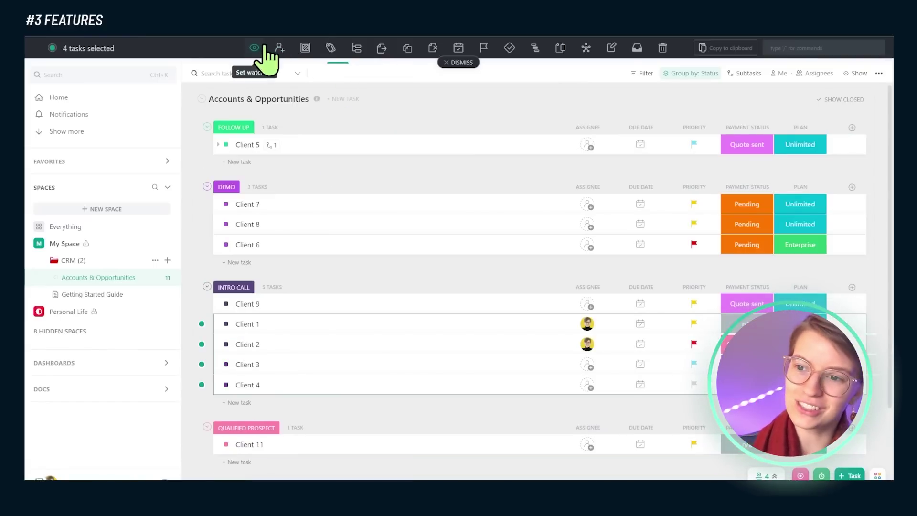
- Set the Contact field of the four selected client tasks to "hi.hi.hi" in bulk and clear the selection
click(611, 47)
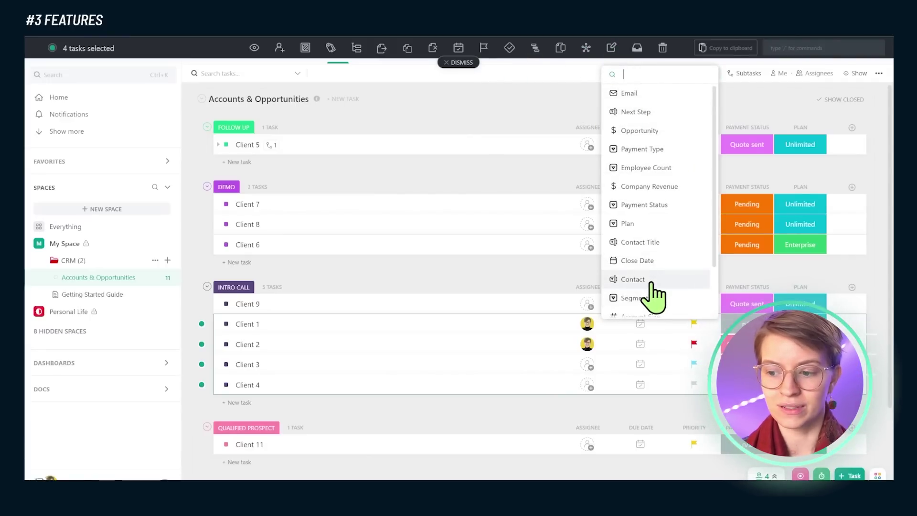
click(633, 279)
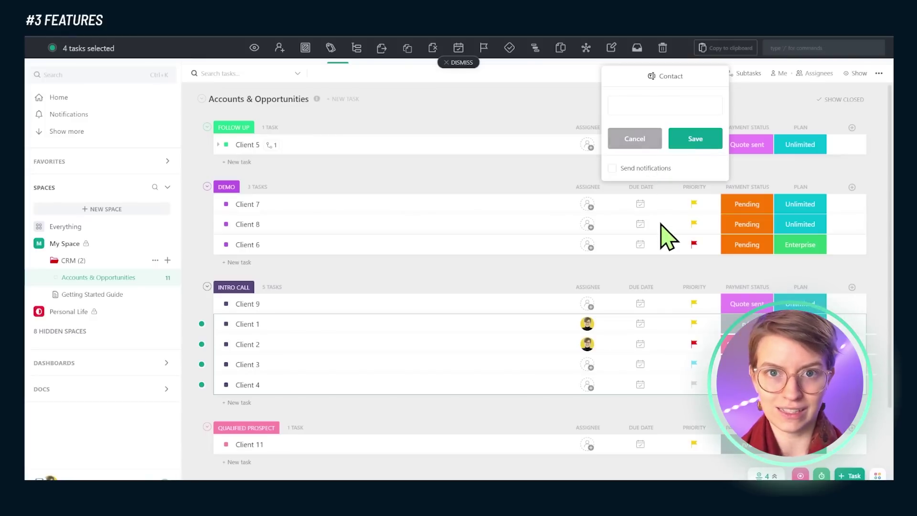
text(hi.hi.hi)
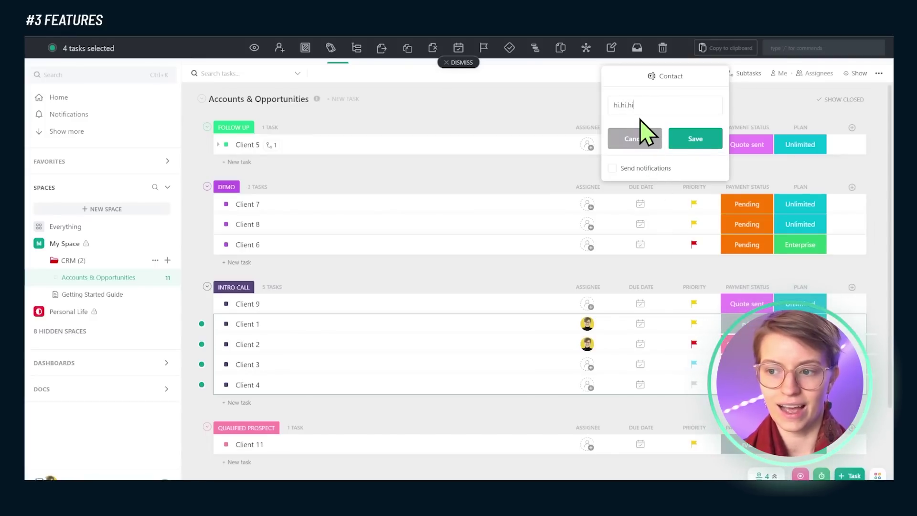
click(712, 143)
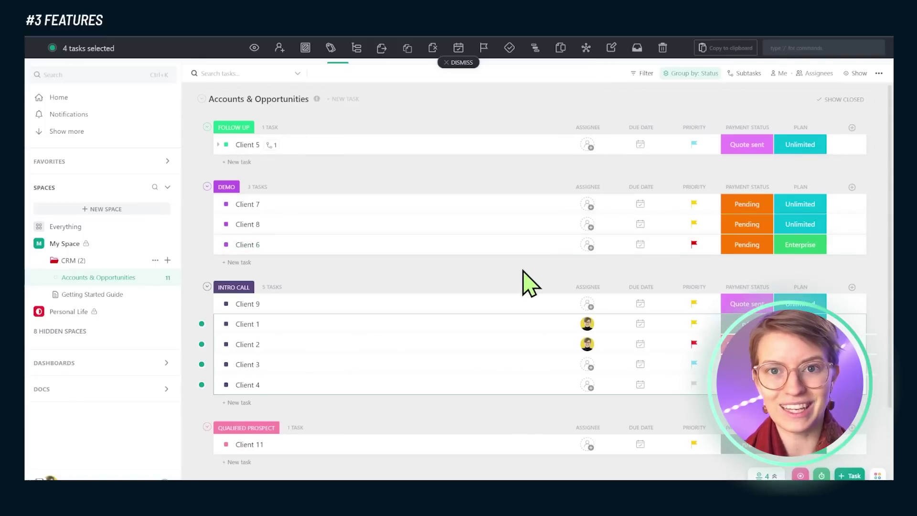
click(460, 69)
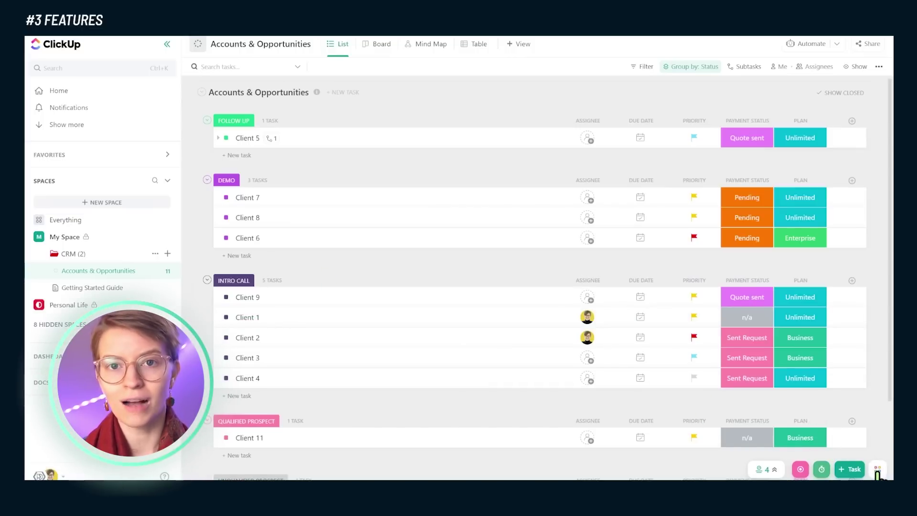
- Look through the quick-action tools and view the Getting Started Guide doc in the CRM folder
click(878, 473)
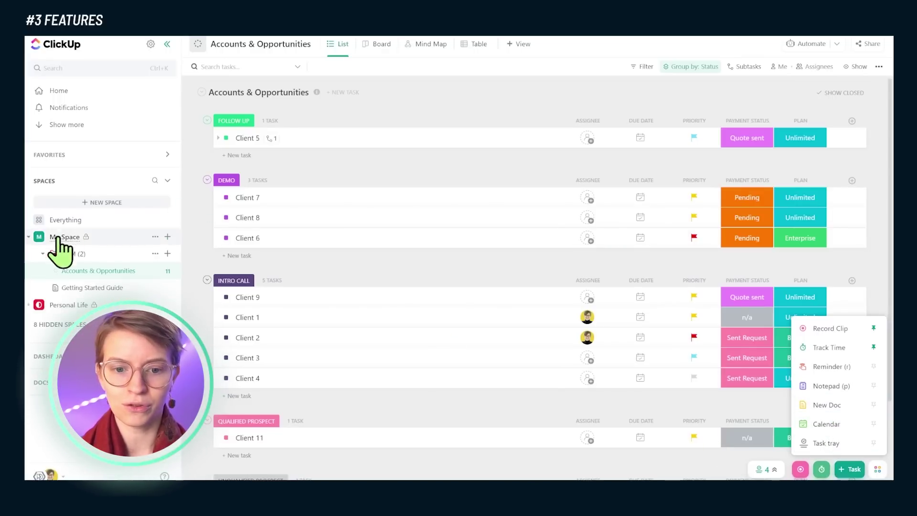
click(64, 288)
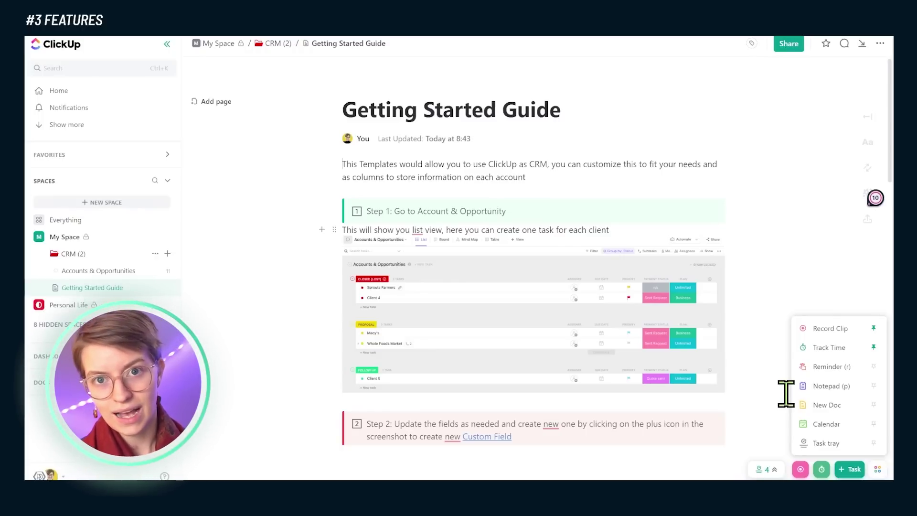
click(753, 292)
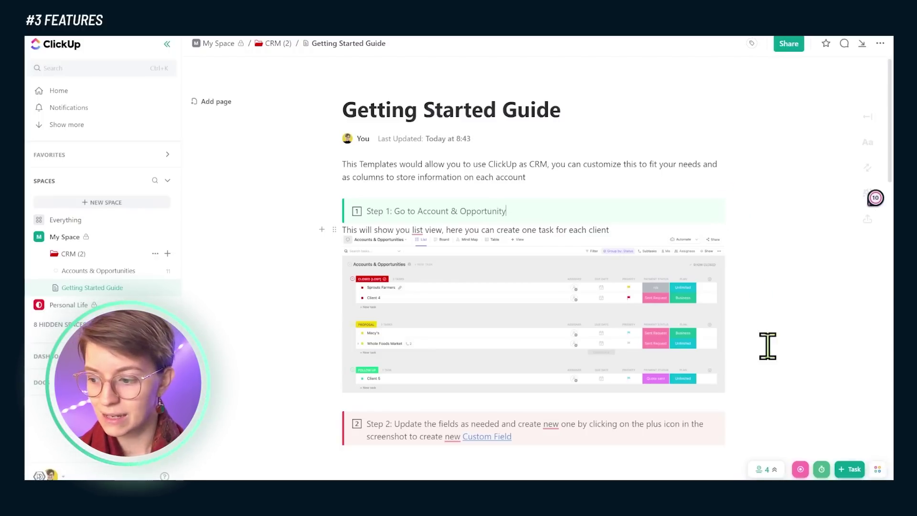
- Create a task named "Santa Claus" in the Birthdays to Remember list with today as its due date
click(855, 470)
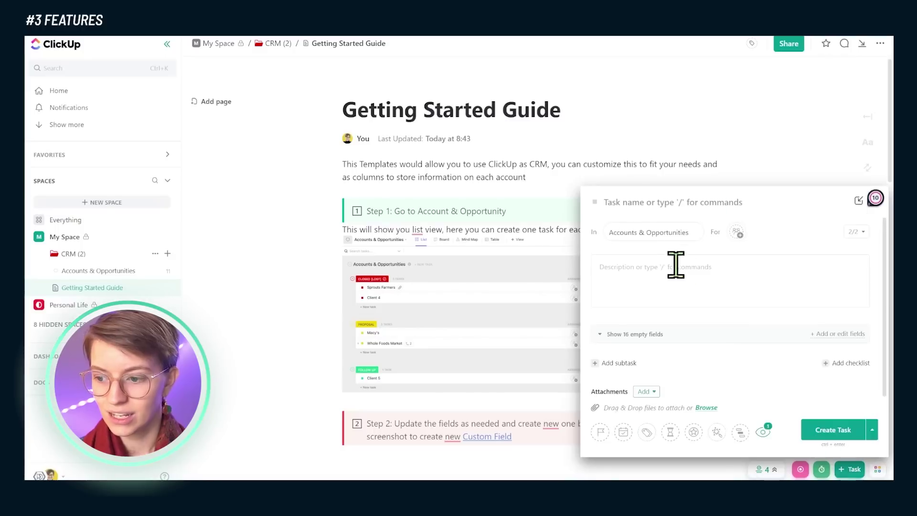
click(661, 234)
click(664, 336)
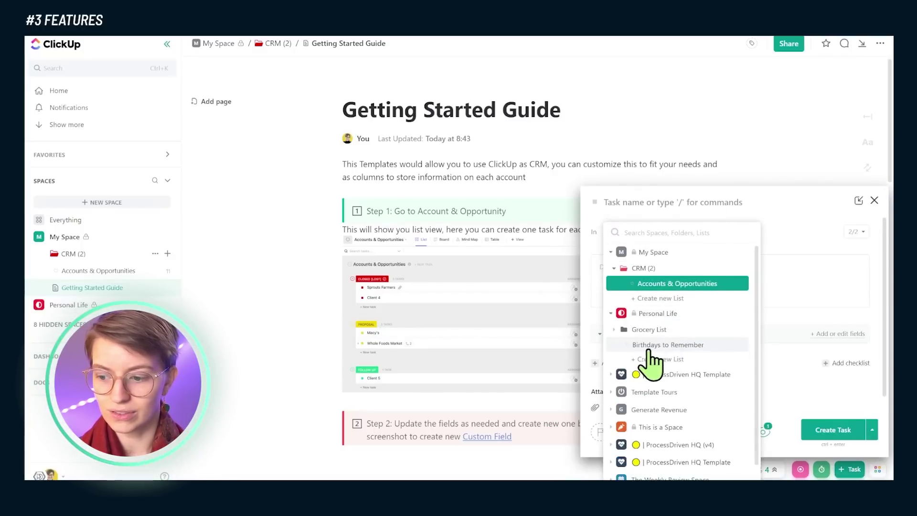
click(647, 364)
text(Santa Claus)
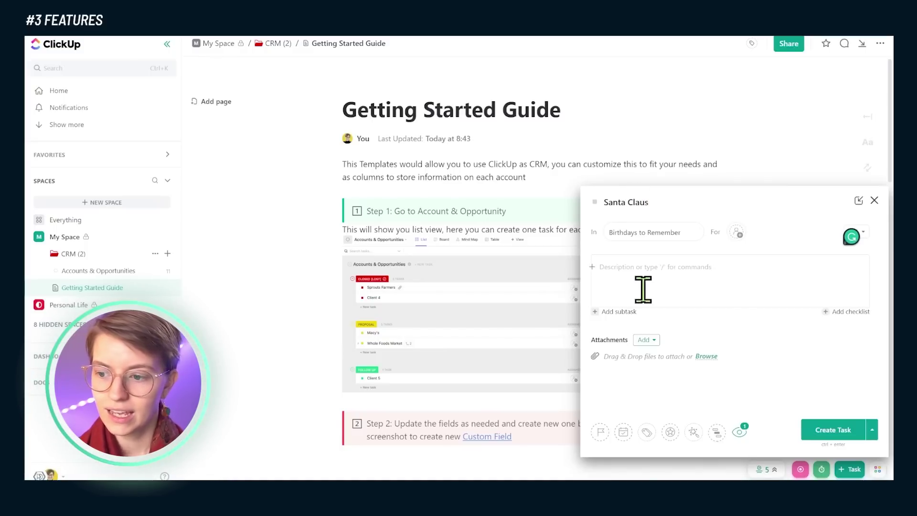
click(625, 432)
click(716, 438)
click(736, 292)
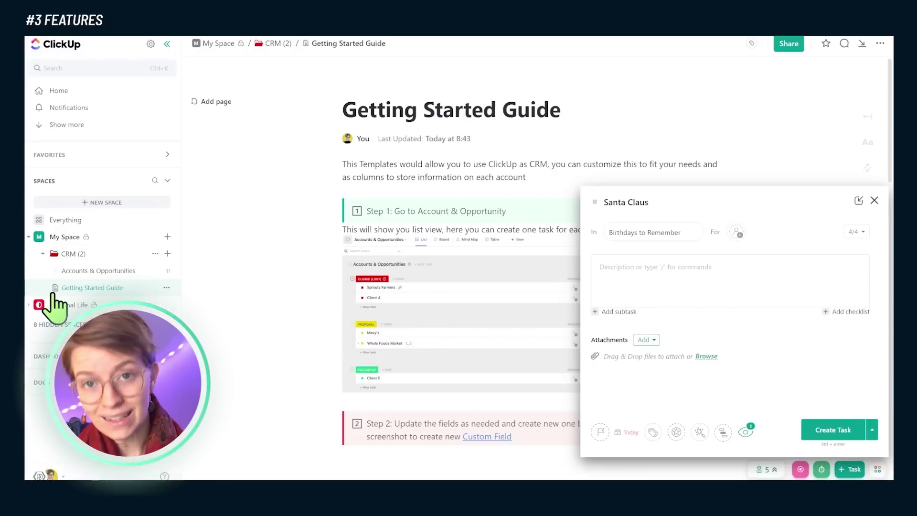
click(843, 432)
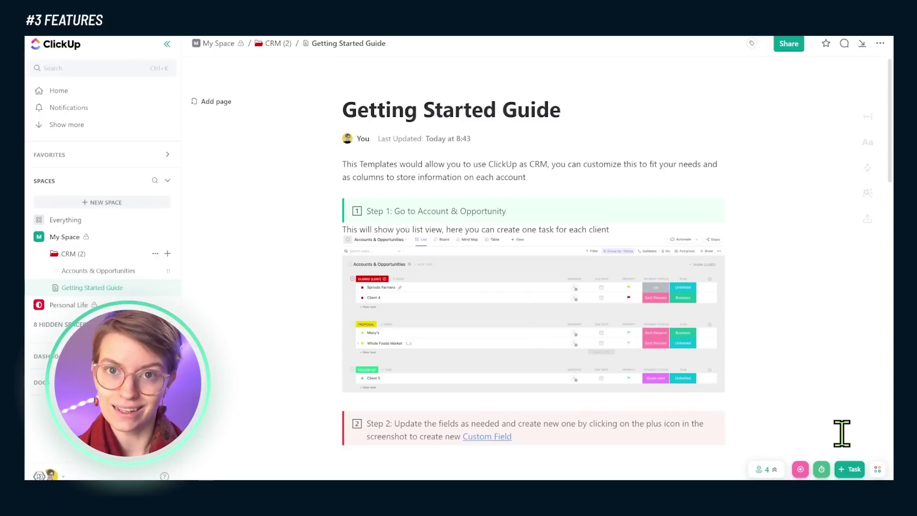
- Open the Accounts & Opportunities list and set Client 6's due date to today, October 18
click(130, 271)
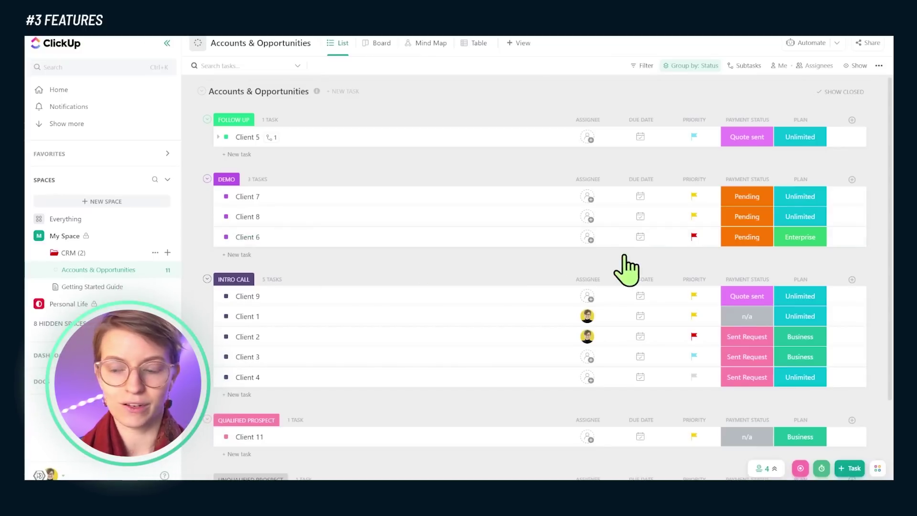
click(640, 237)
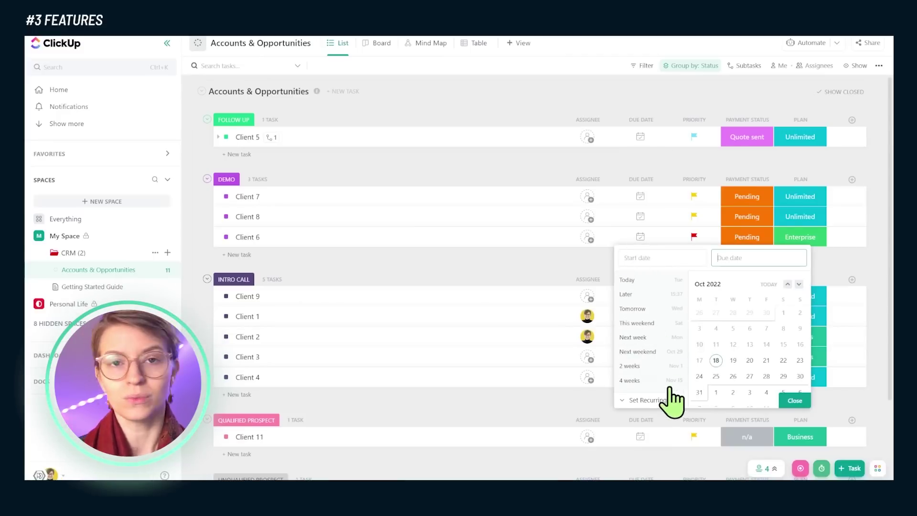
click(716, 361)
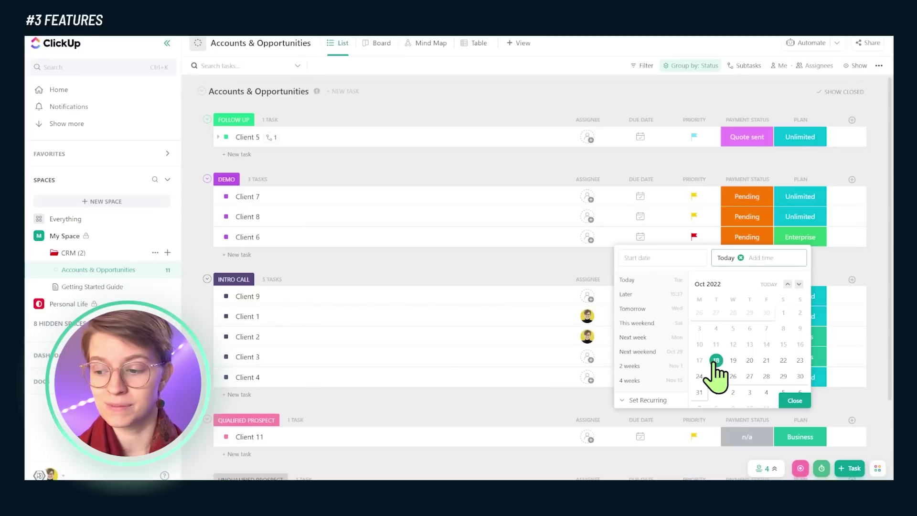
- Make Client 6's due date recurring, trying the "Days after..." frequency before switching to a custom one
click(626, 404)
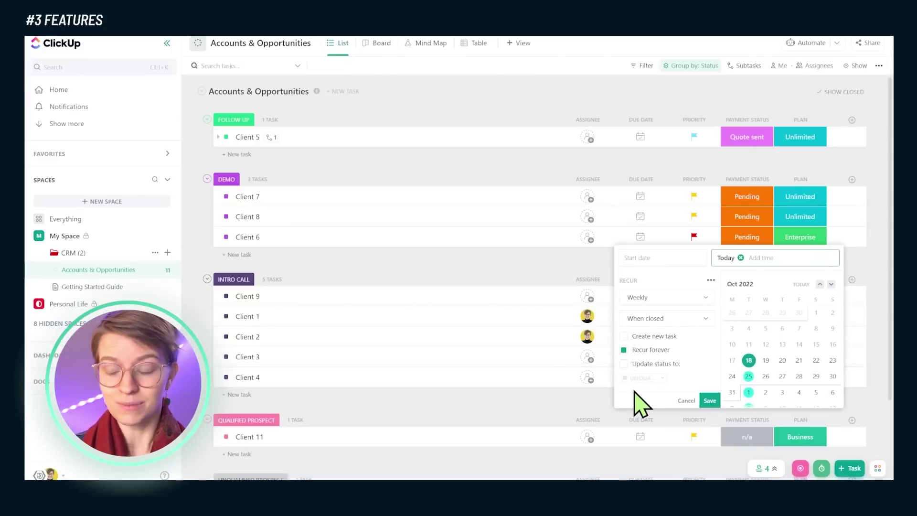
click(679, 300)
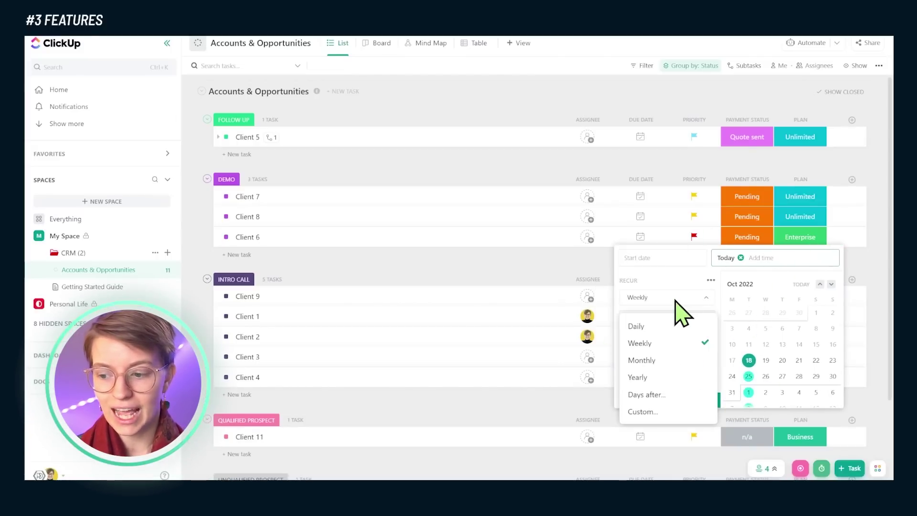
click(682, 400)
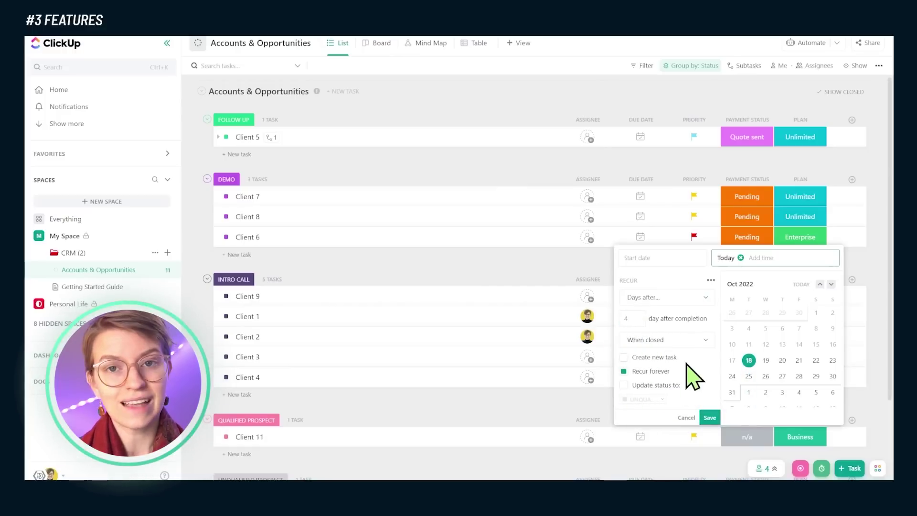
click(684, 299)
click(683, 410)
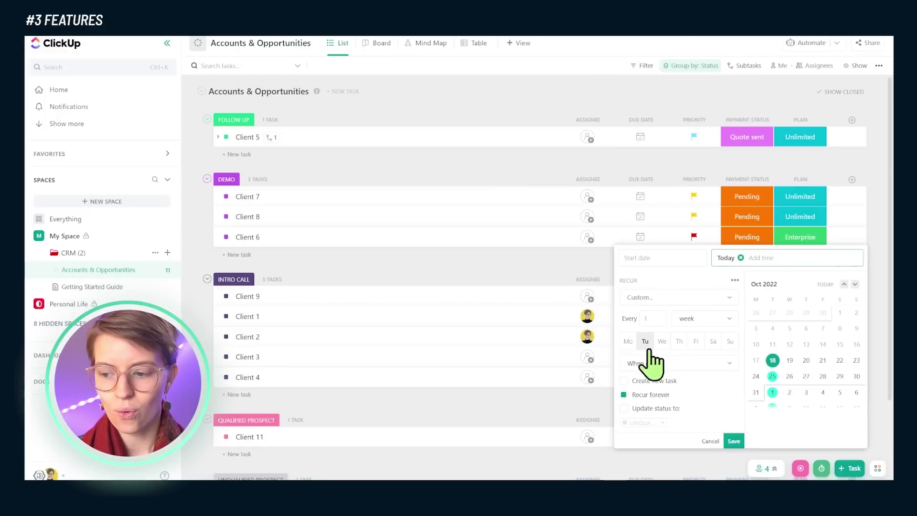
- Set the custom recurrence to every 2 months, by week on the fourth Thursday, and save it
double_click(660, 320)
text(2)
click(709, 320)
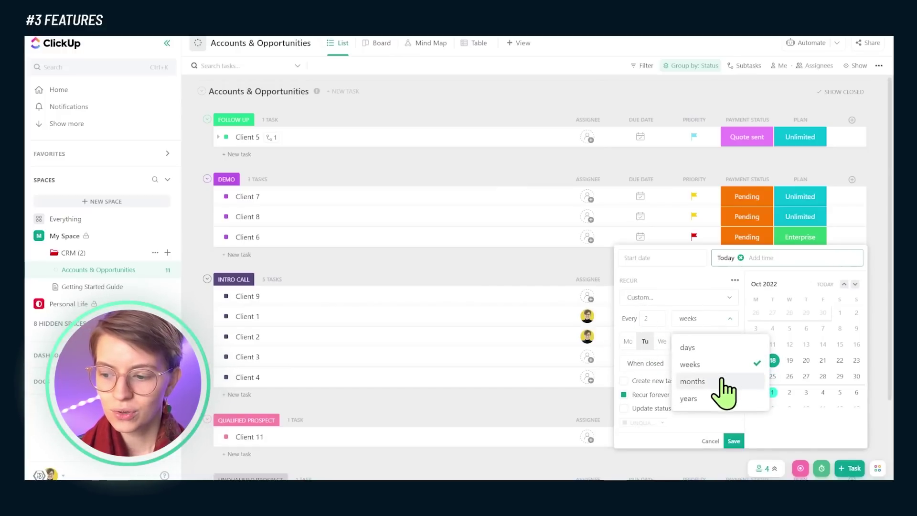
click(722, 381)
click(678, 334)
click(687, 355)
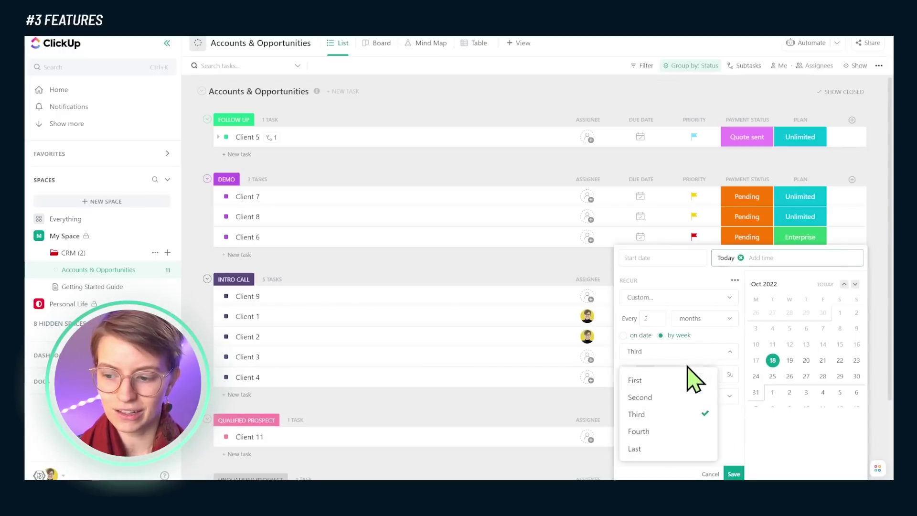
click(683, 432)
click(680, 375)
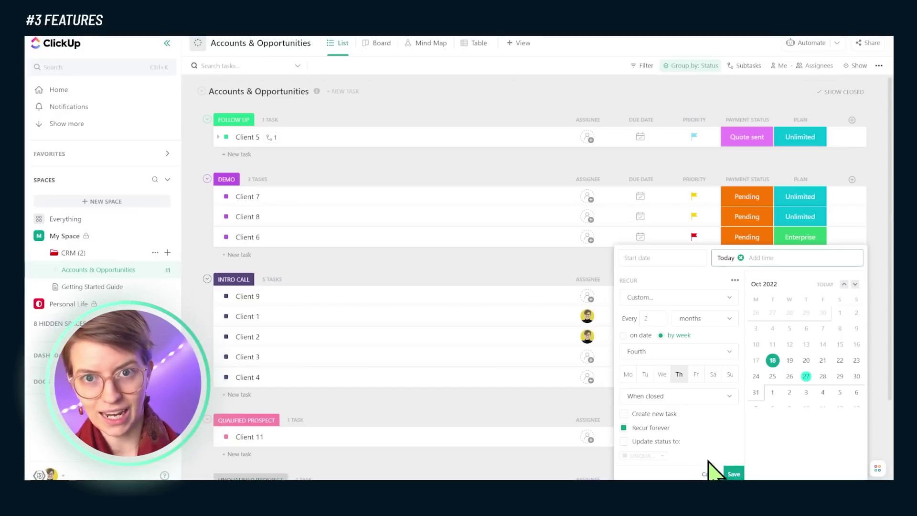
click(733, 472)
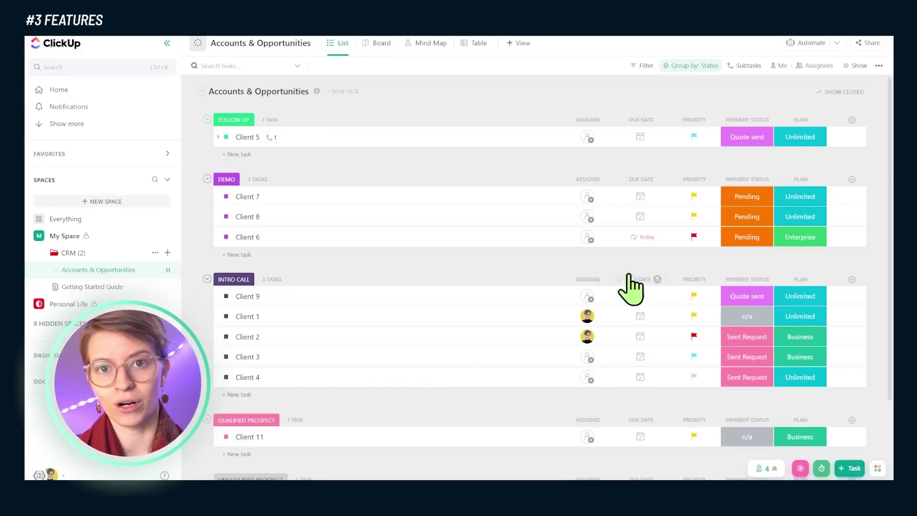
- Add a private Calendar view to the Accounts & Opportunities list
click(519, 43)
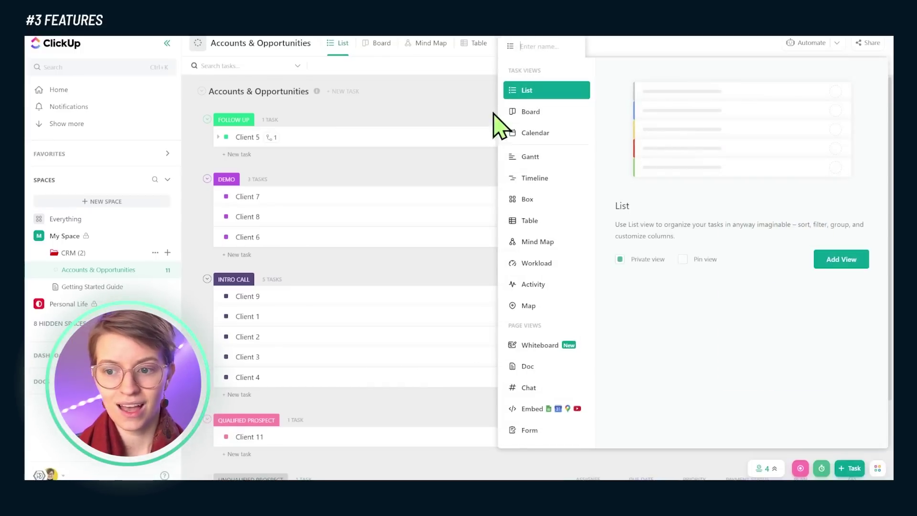
click(531, 133)
click(842, 259)
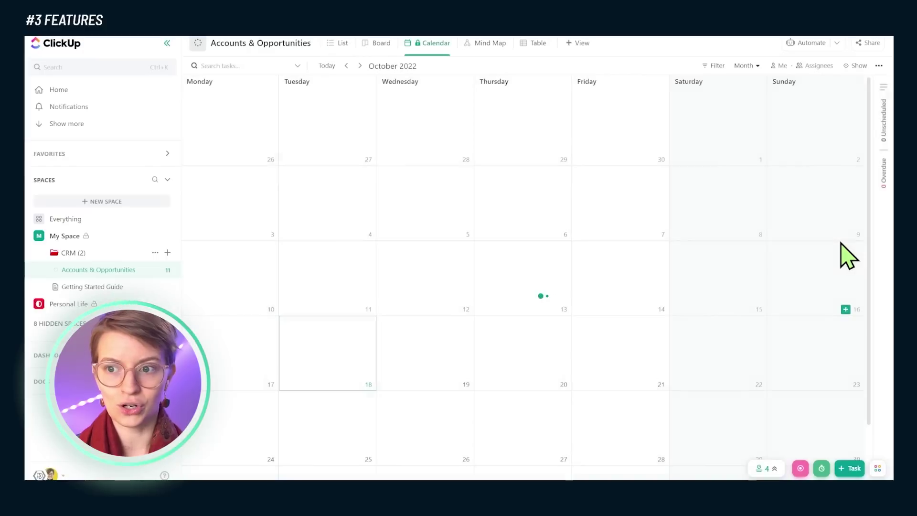